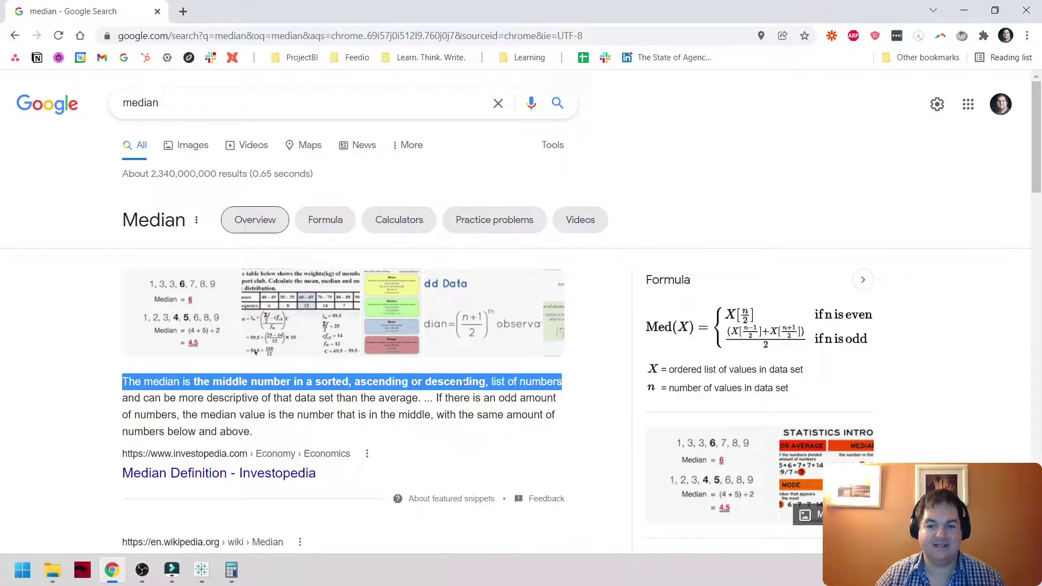
Highlight sentences of the median definition, including the one on the median being more descriptive.
left_click(179, 398)
left_click_drag(125, 408, 233, 398)
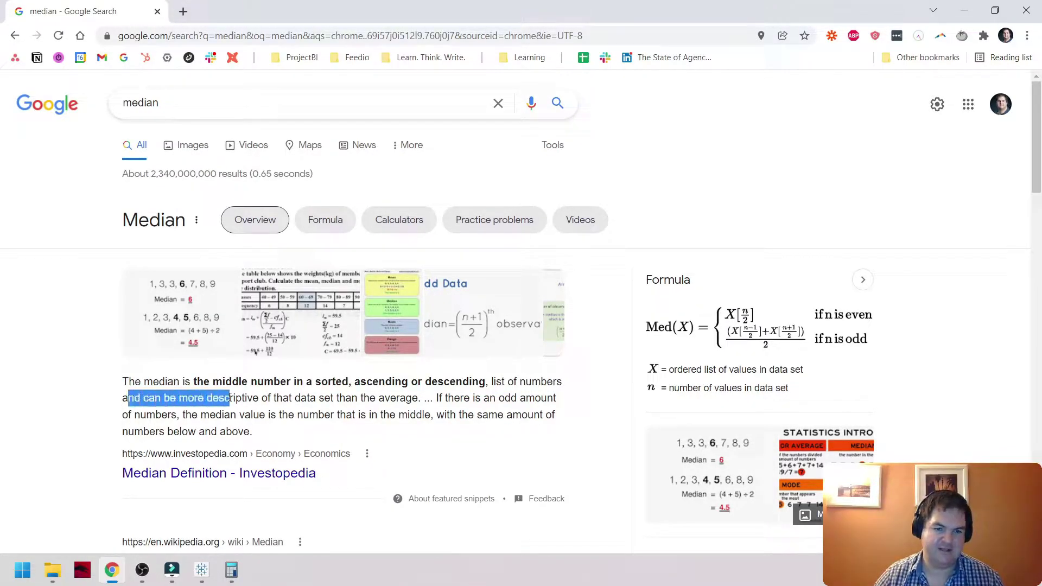
left_click(146, 398)
left_click_drag(124, 398, 196, 400)
left_click(415, 399)
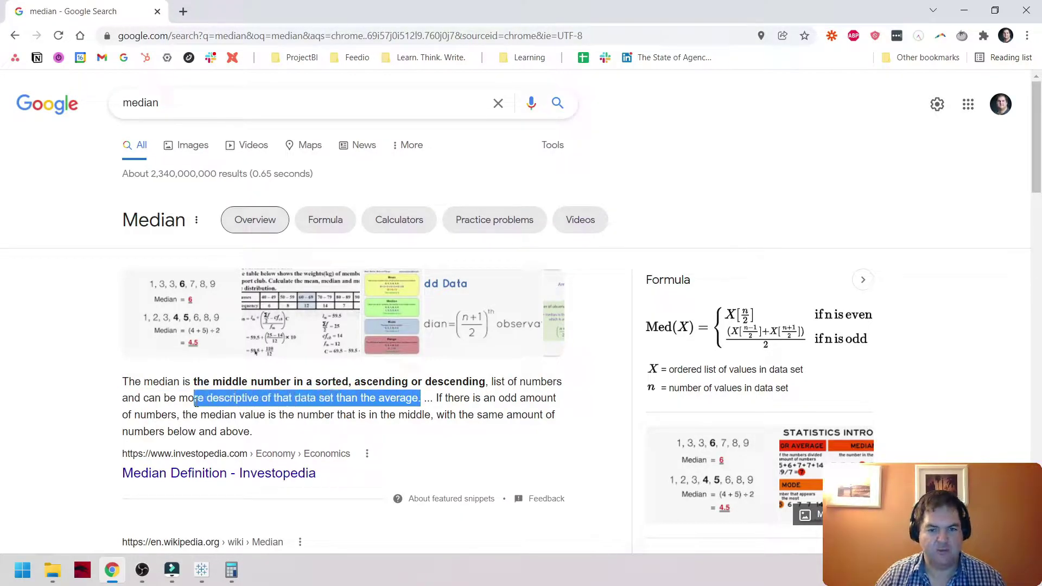
left_click(223, 395)
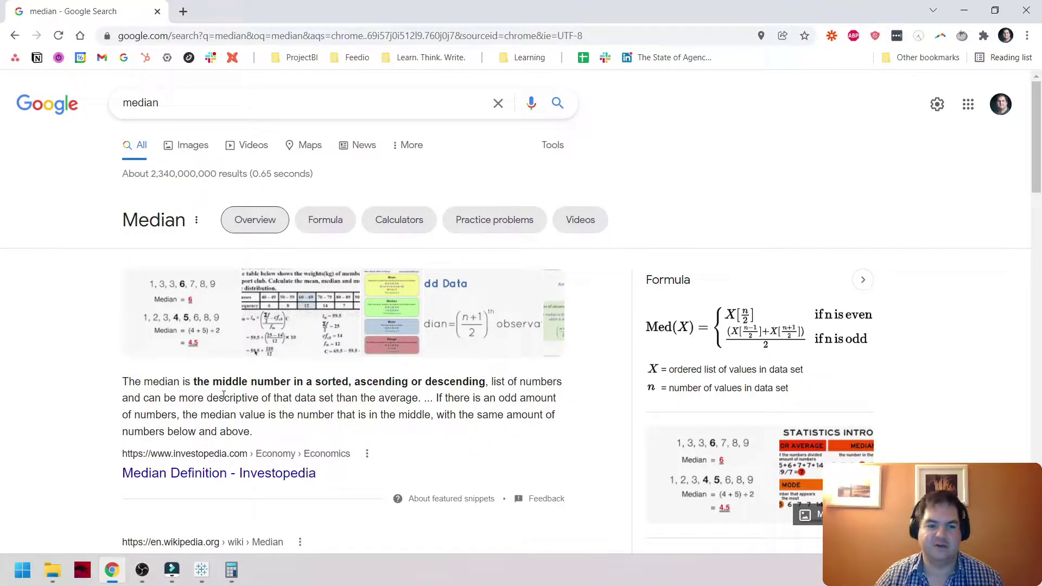
left_click_drag(253, 399, 184, 382)
left_click(422, 399)
left_click(184, 382)
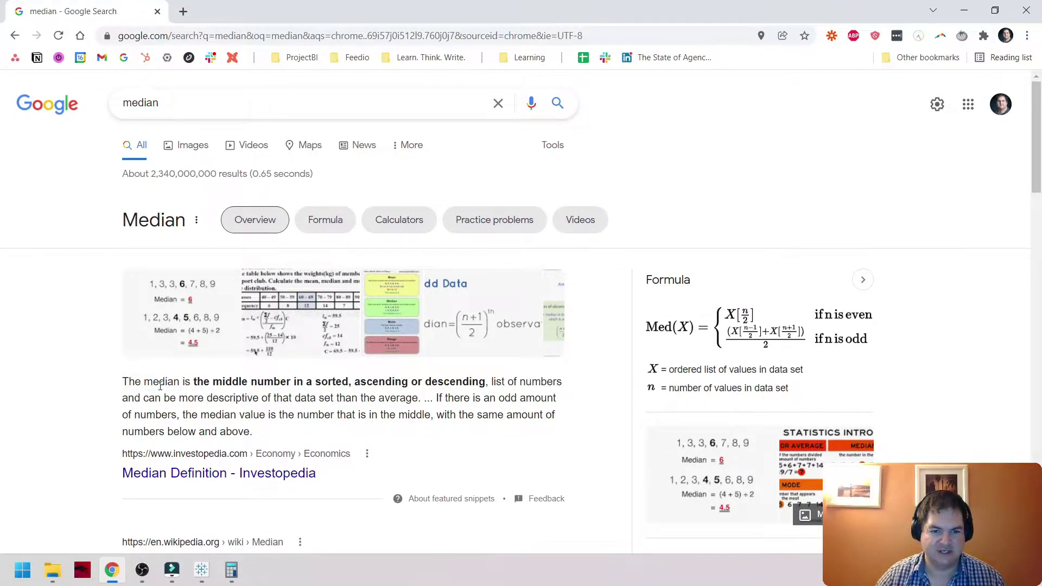
Bring up Tableau's Finished sheet, widen the sales values column and scroll the list.
left_click(199, 570)
left_click(108, 530)
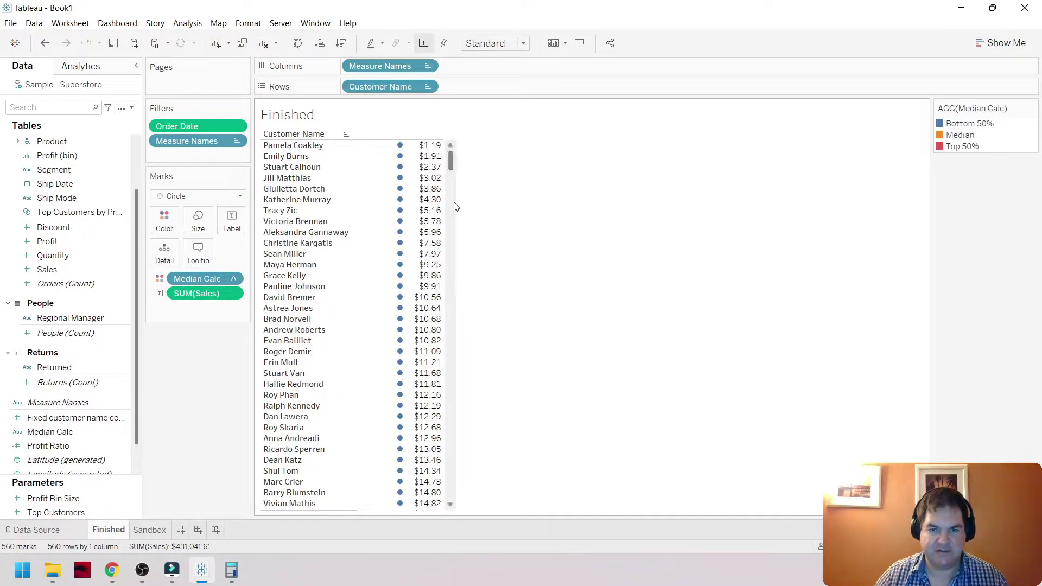
mouse_move(448, 160)
left_mouse_down()
mouse_move(448, 209)
mouse_move(455, 159)
left_mouse_up()
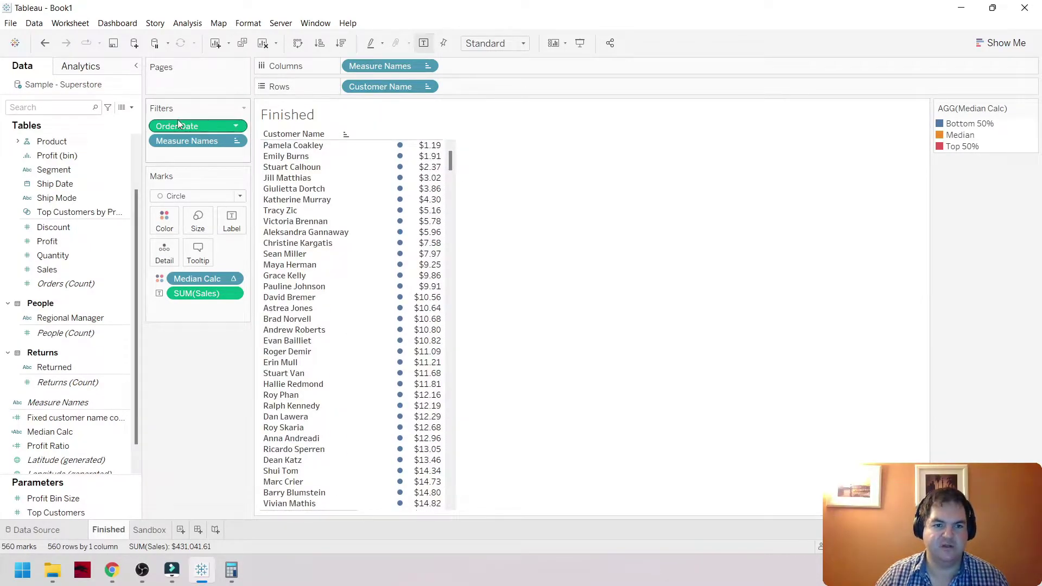
left_click_drag(454, 157, 452, 239)
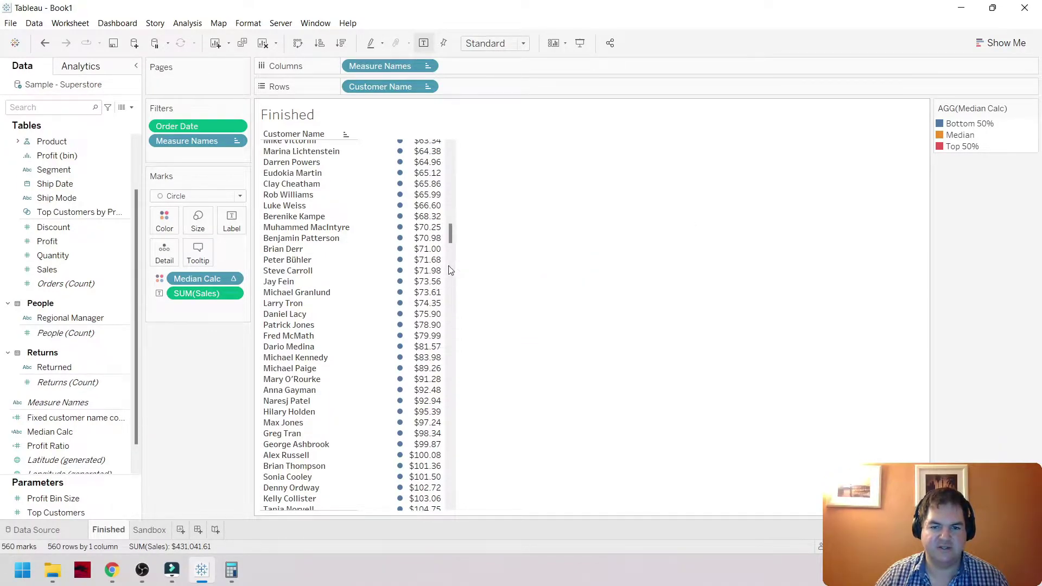
left_click_drag(451, 235, 459, 331)
Glance back at the median search results, then return to the Tableau workbook.
mouse_move(429, 300)
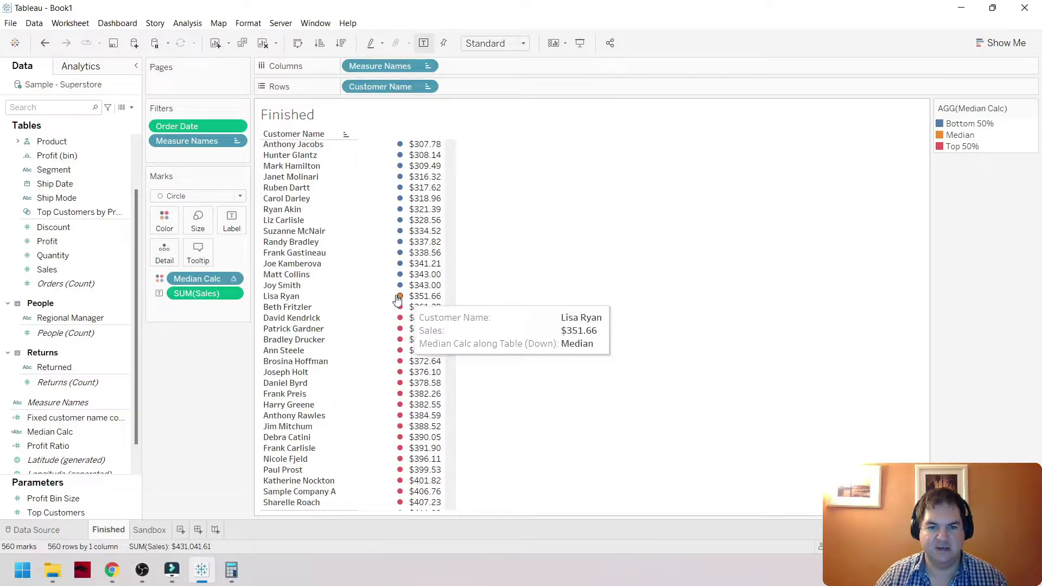
mouse_move(112, 570)
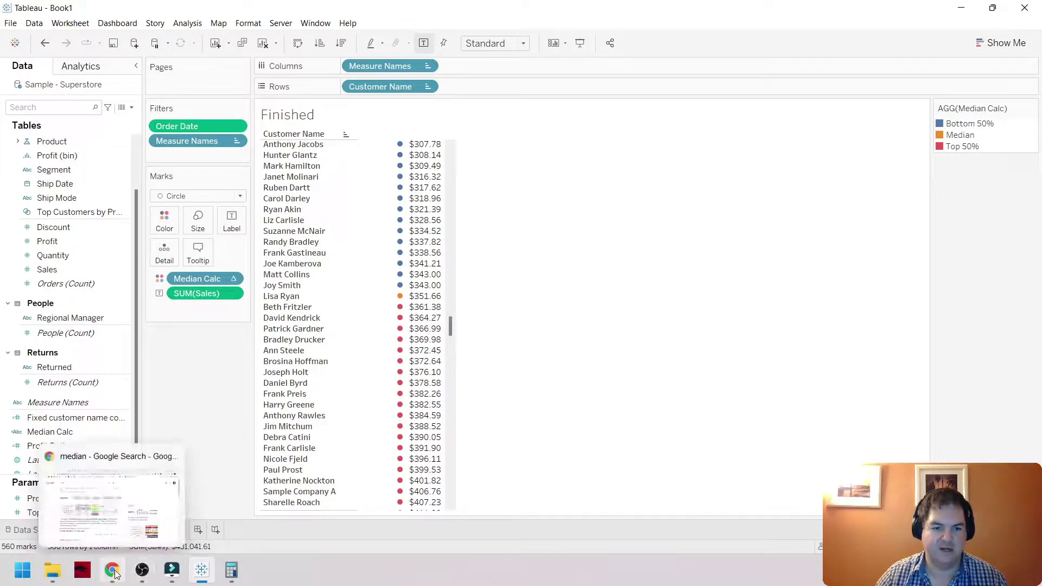
left_click(87, 499)
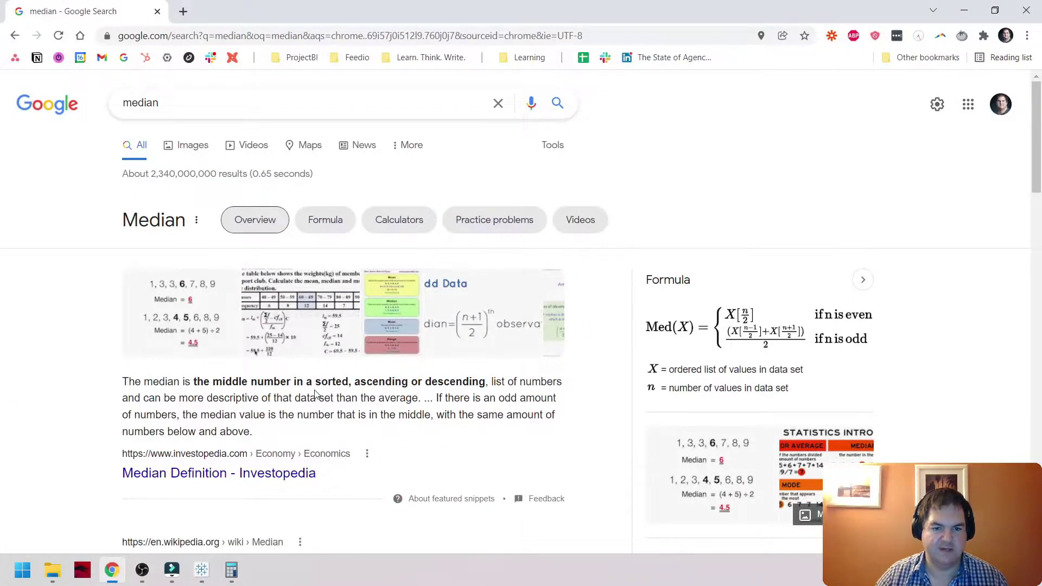
mouse_move(202, 570)
left_click(168, 502)
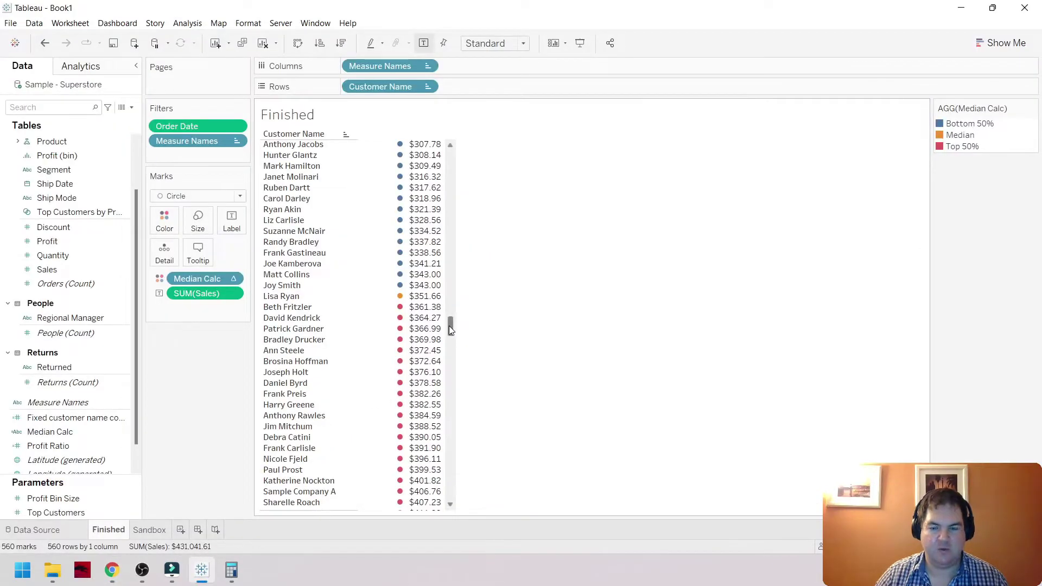
Highlight the Bottom 50% and Top 50% legend groups, then clear highlighting and scroll the customers.
left_click(971, 124)
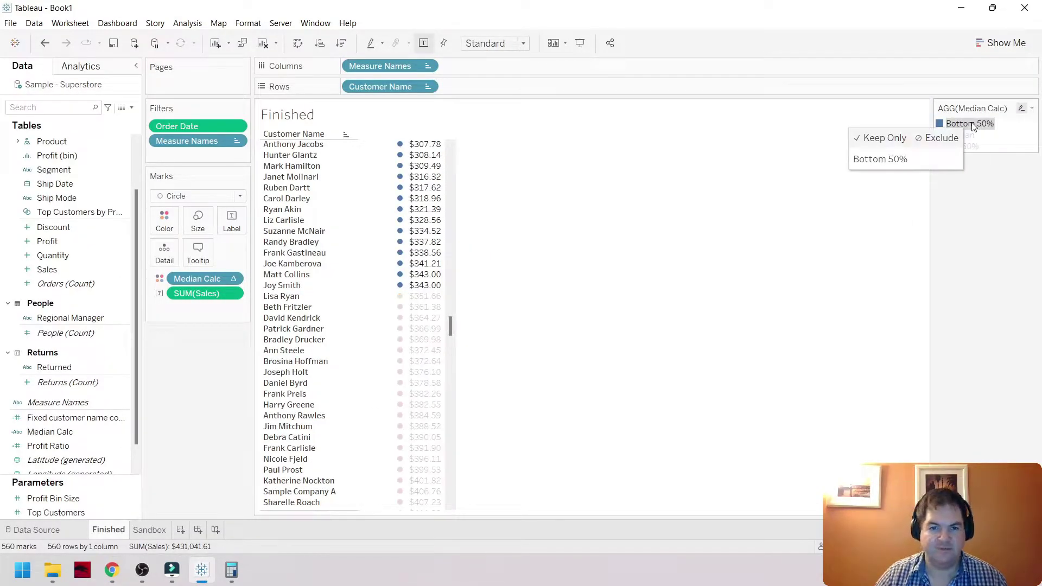
left_click(958, 148)
left_click(958, 148)
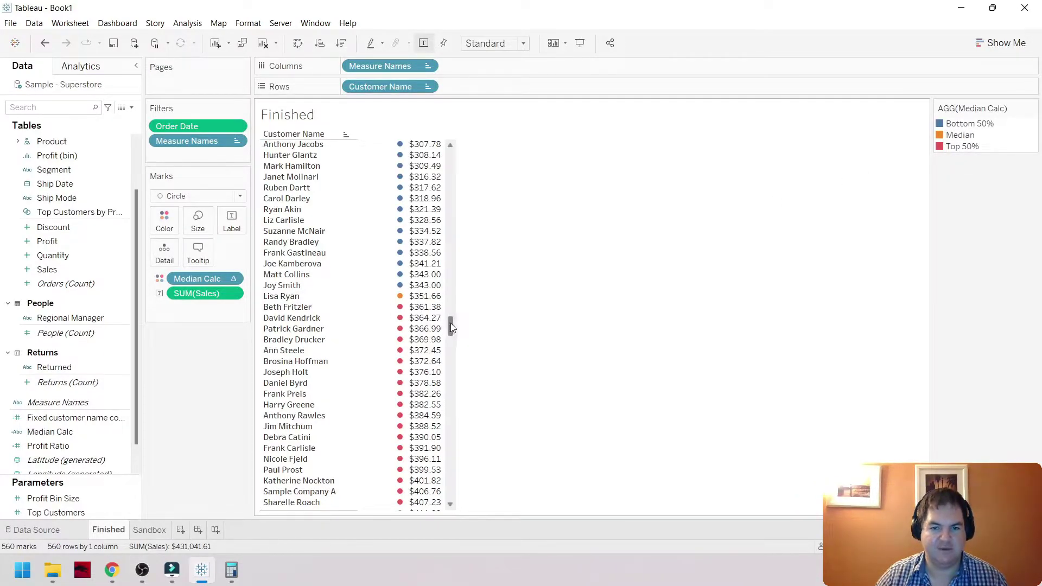
left_click_drag(450, 324, 461, 512)
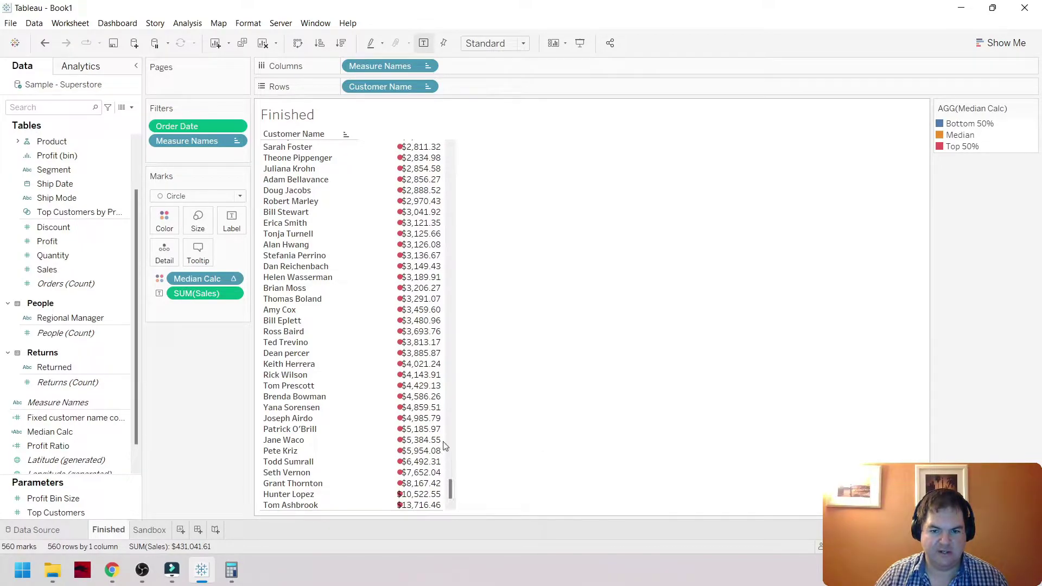
left_click_drag(443, 441, 449, 443)
left_click_drag(456, 494, 470, 154)
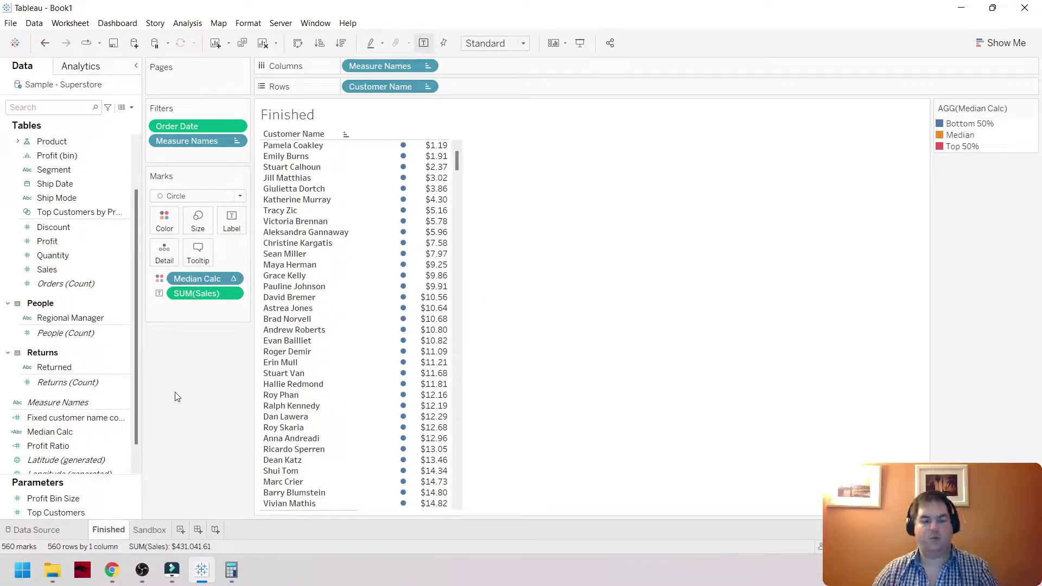
Show the Sandbox sheet, check the Customer Name sort unchanged, and scroll the ascending sales list.
left_click(148, 530)
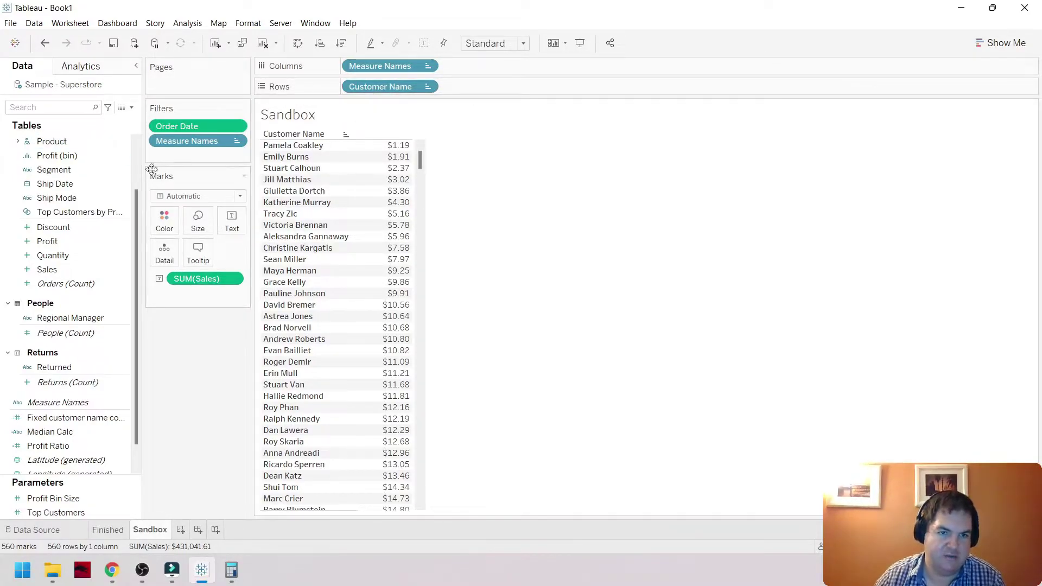
scroll(134, 262, "up", 3)
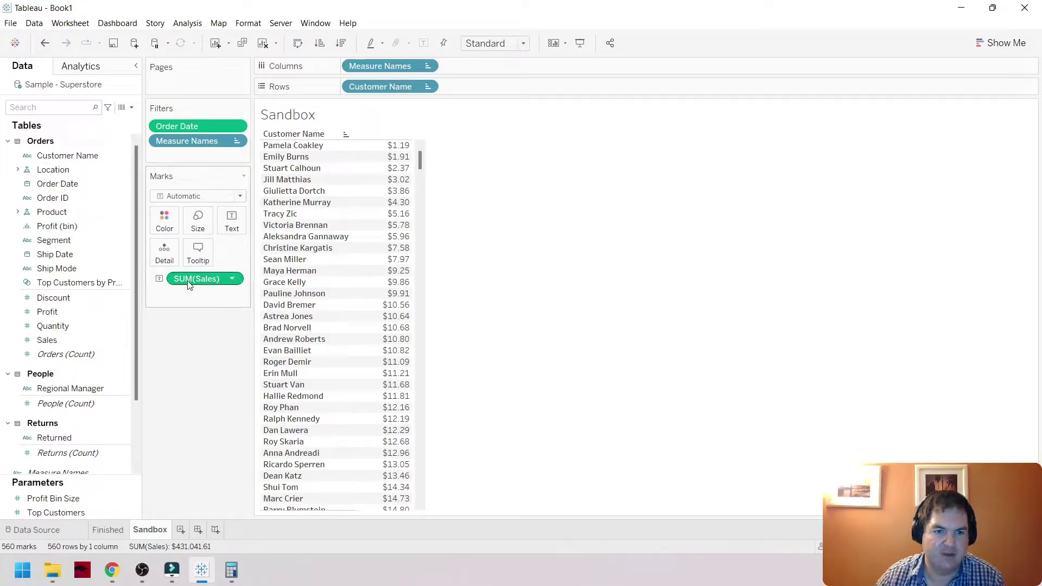
left_click(429, 87)
left_click(394, 161)
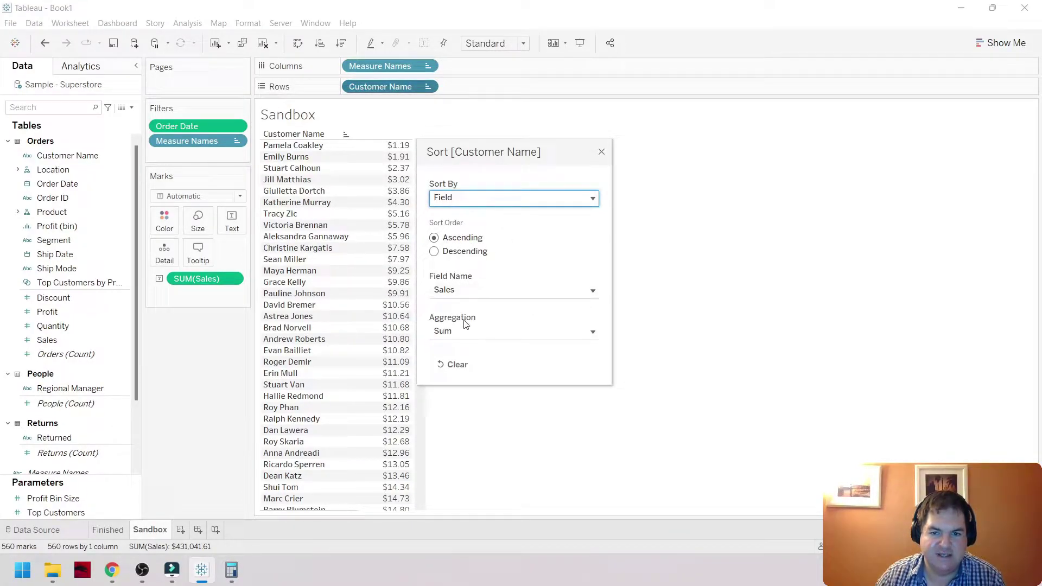
left_click(601, 153)
left_click_drag(419, 162, 428, 505)
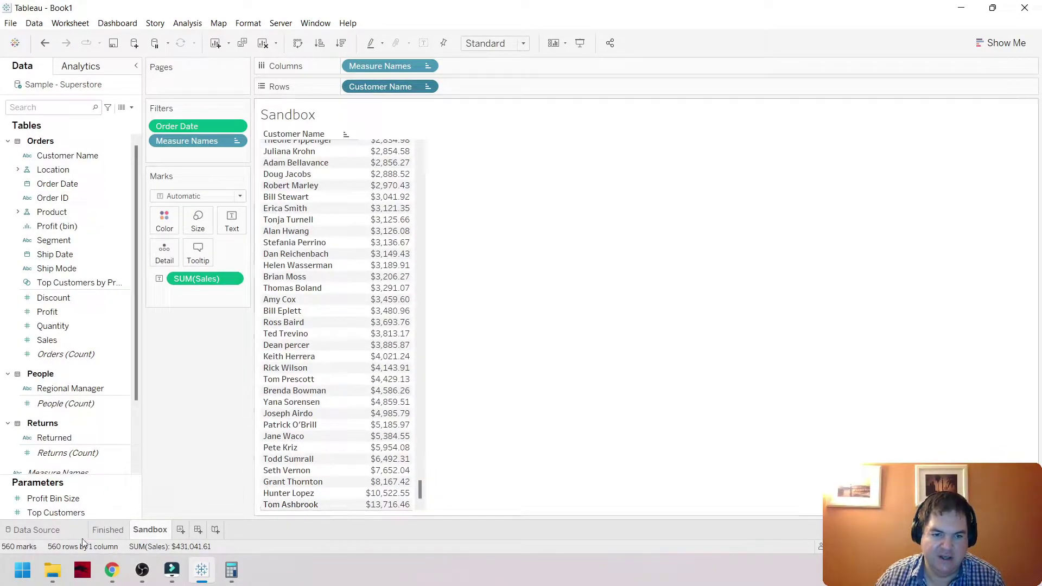
left_click_drag(421, 490, 420, 125)
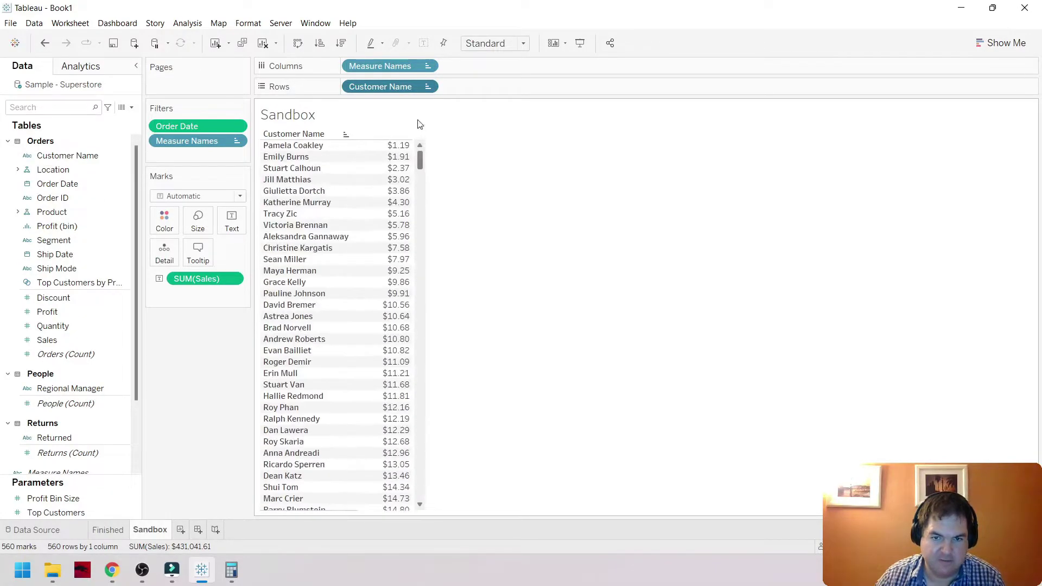
Create an ad-hoc sum(1) calculation on the Marks card.
double_click(186, 300)
type("sum(1")
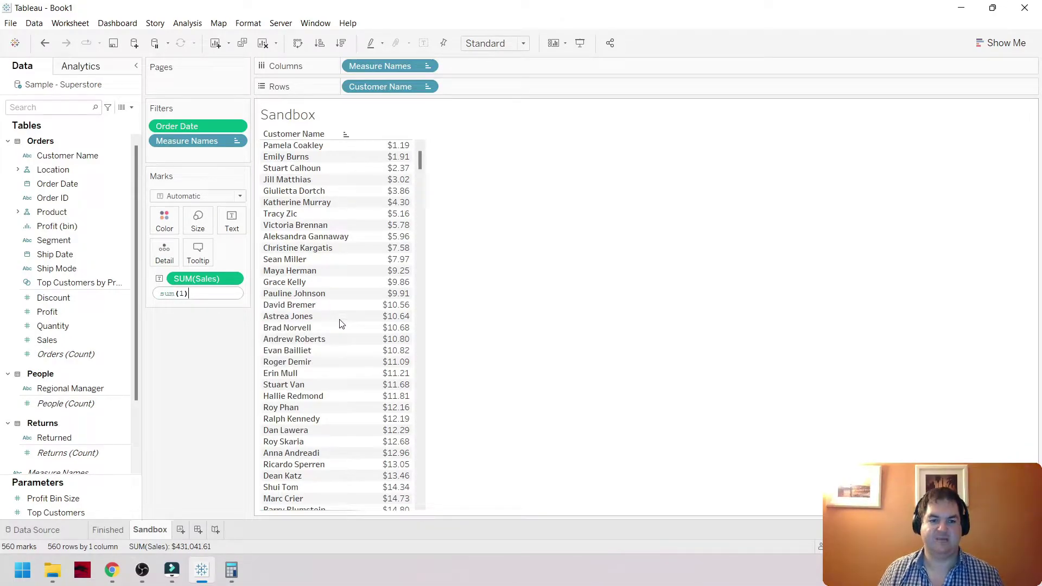
key("Return")
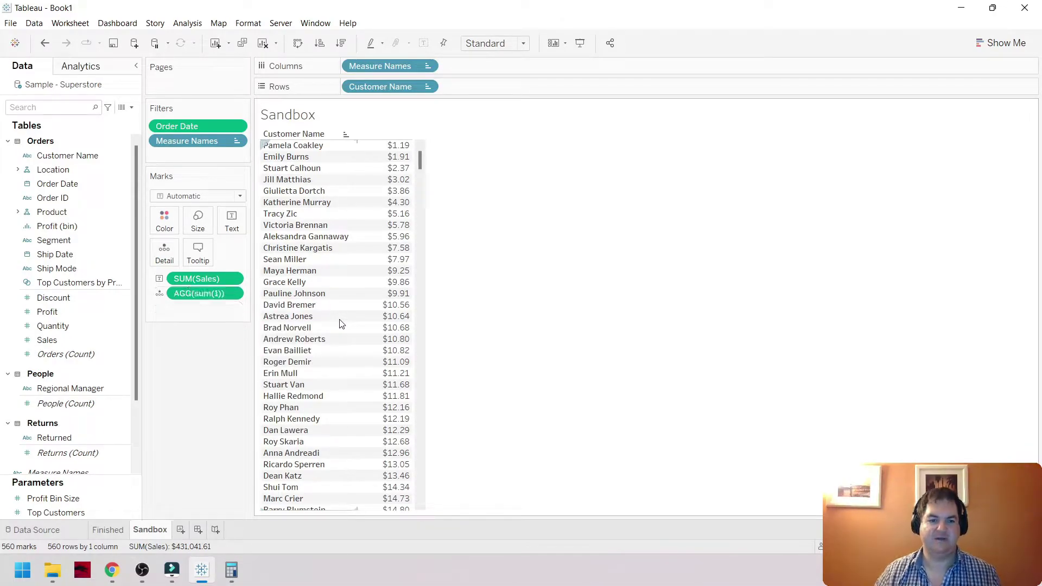
Make sum(1) a descending Rank table calculation using Unique (1, 2, 3, 4) ranking.
left_click(236, 294)
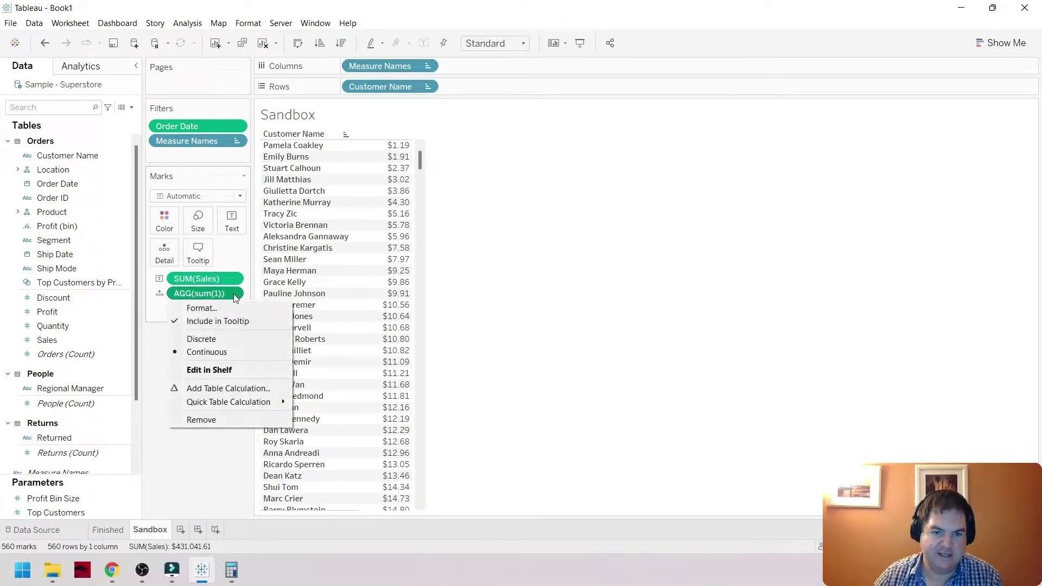
left_click(260, 388)
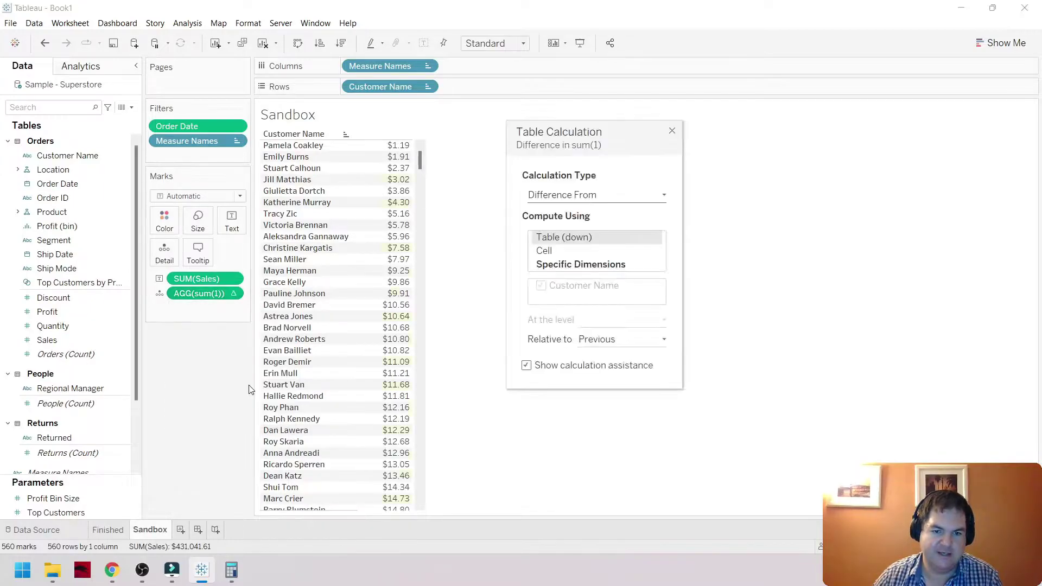
left_click(589, 196)
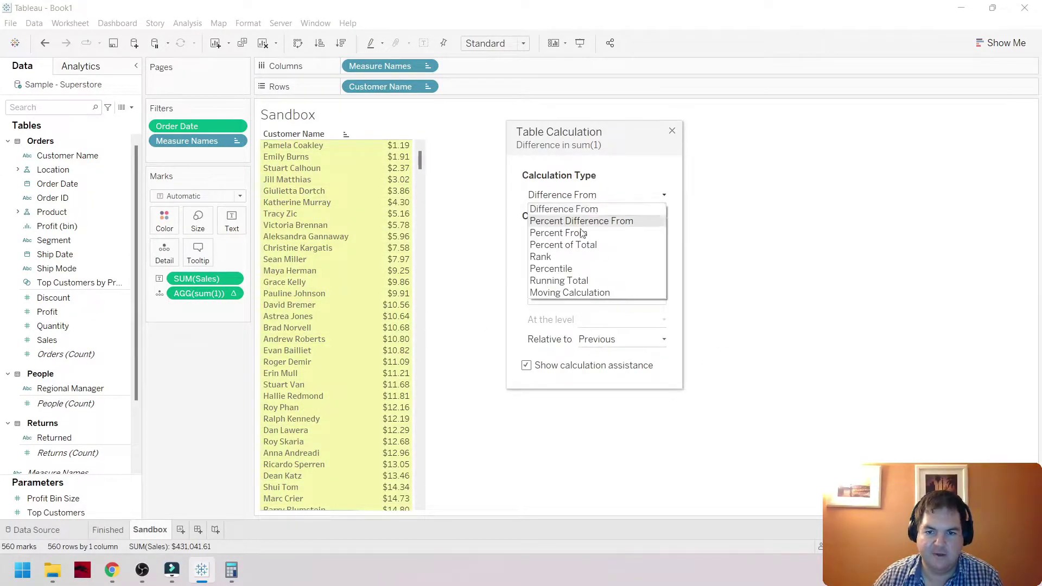
key("Escape")
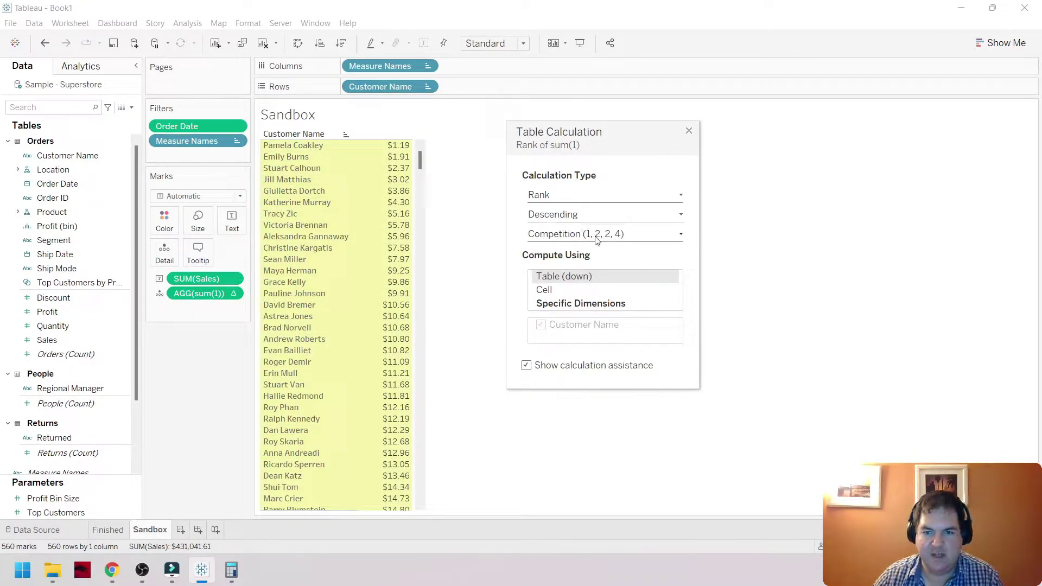
left_click(611, 236)
left_click(597, 284)
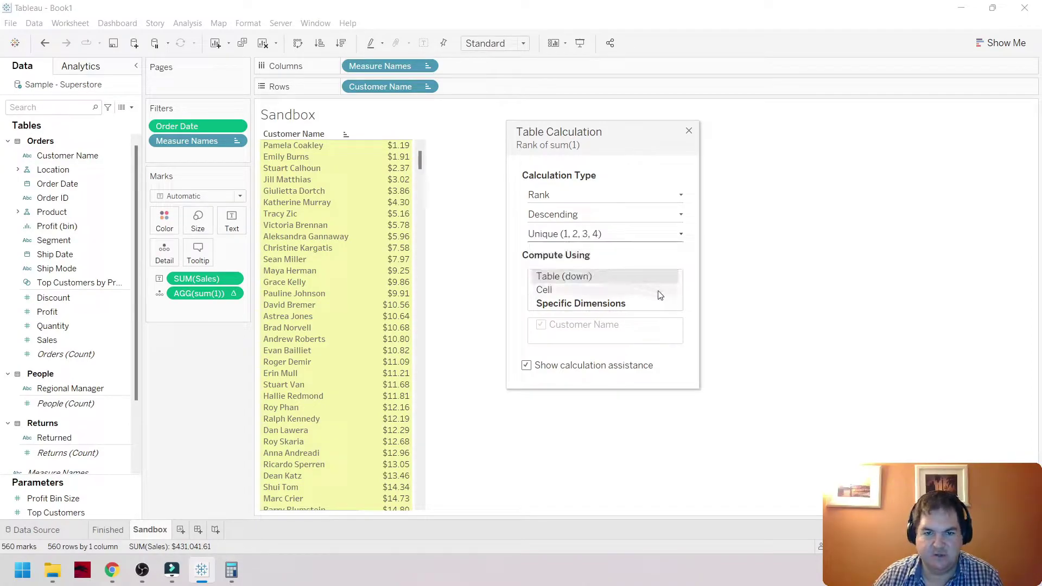
left_click(689, 132)
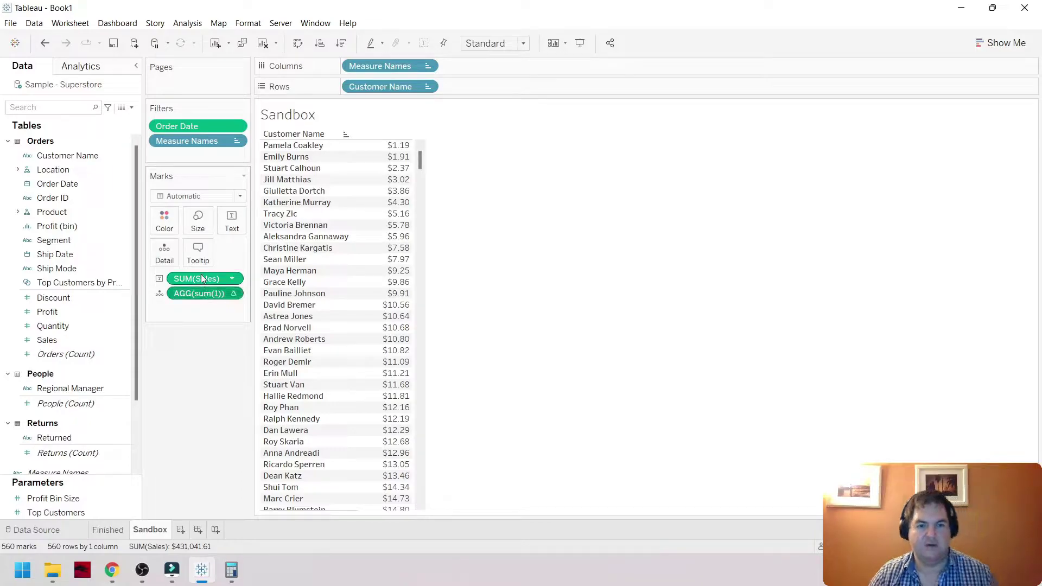
Try showing rank values as the table text, then undo to restore the sales values.
left_click_drag(197, 279, 380, 266)
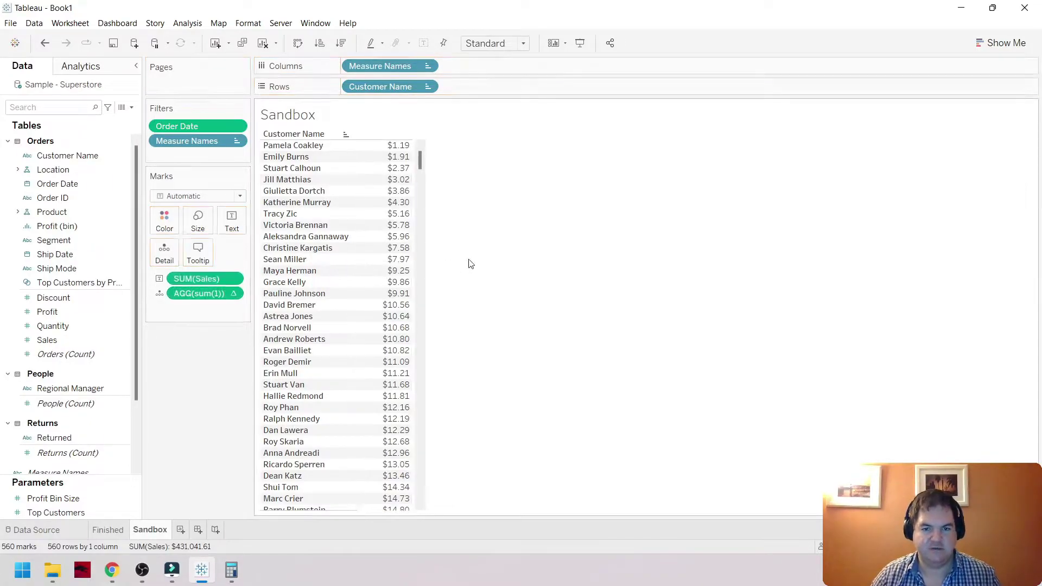
left_click_drag(205, 294, 237, 226)
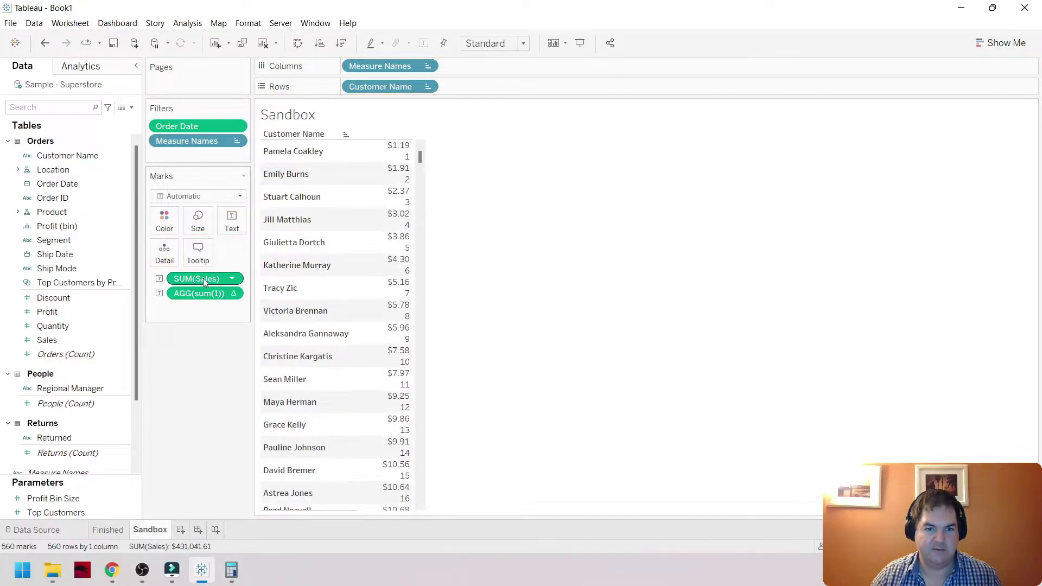
left_click_drag(203, 278, 203, 395)
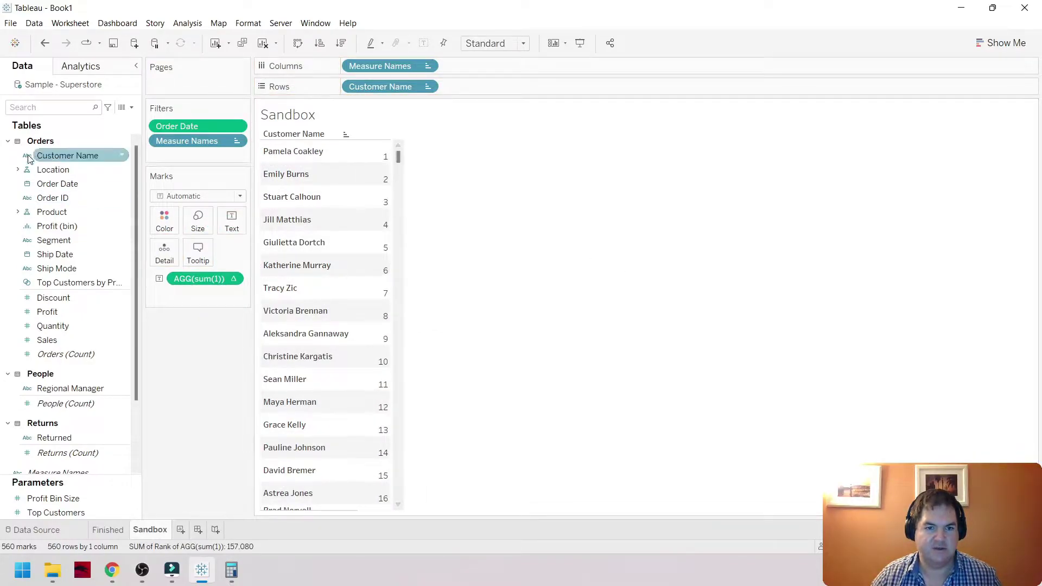
left_click(54, 47)
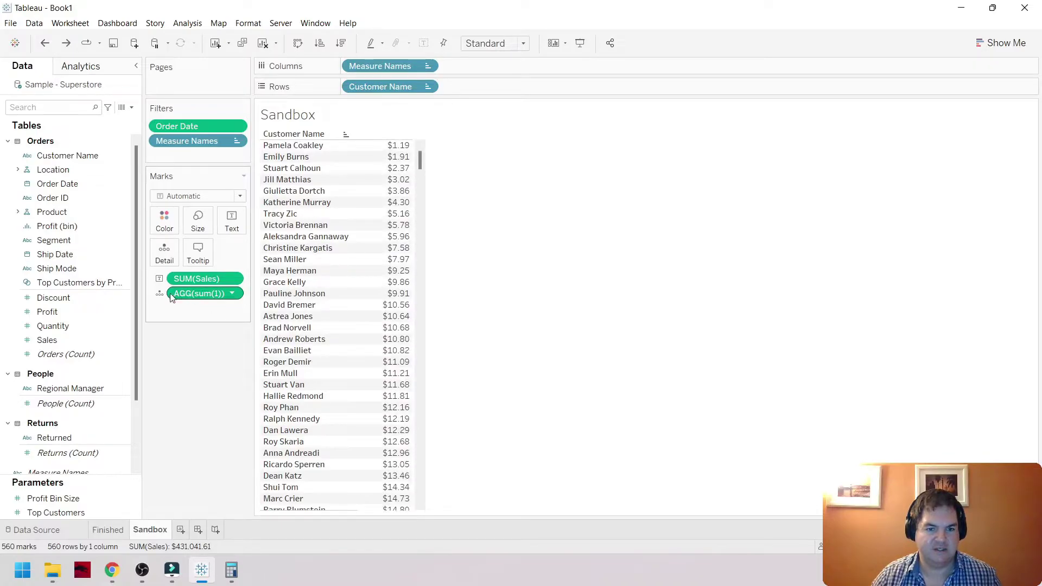
Put the rank on Rows beside Customer Name as a discrete field and scroll the list.
left_click_drag(202, 297, 487, 87)
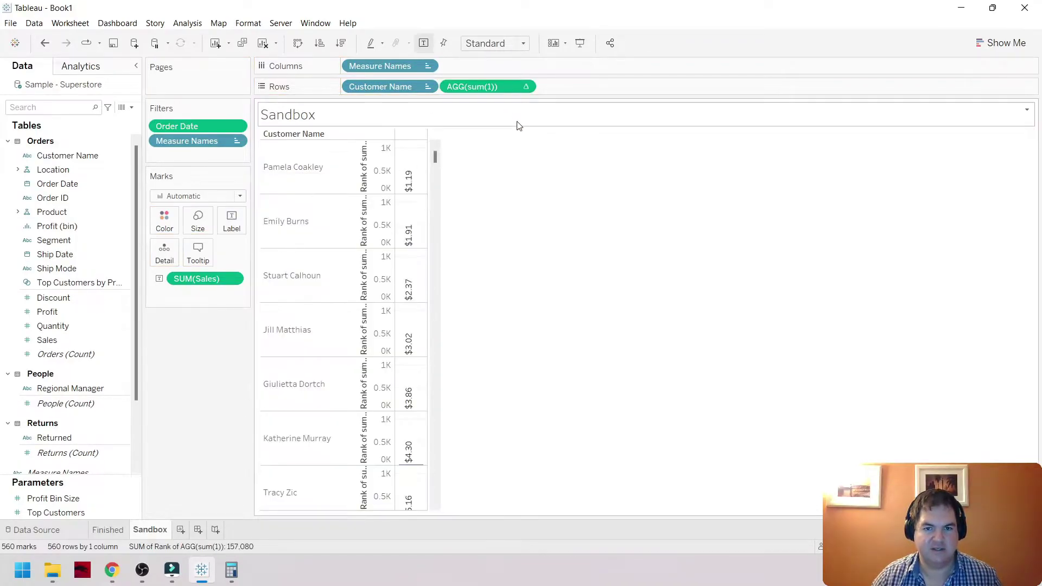
left_click(526, 88)
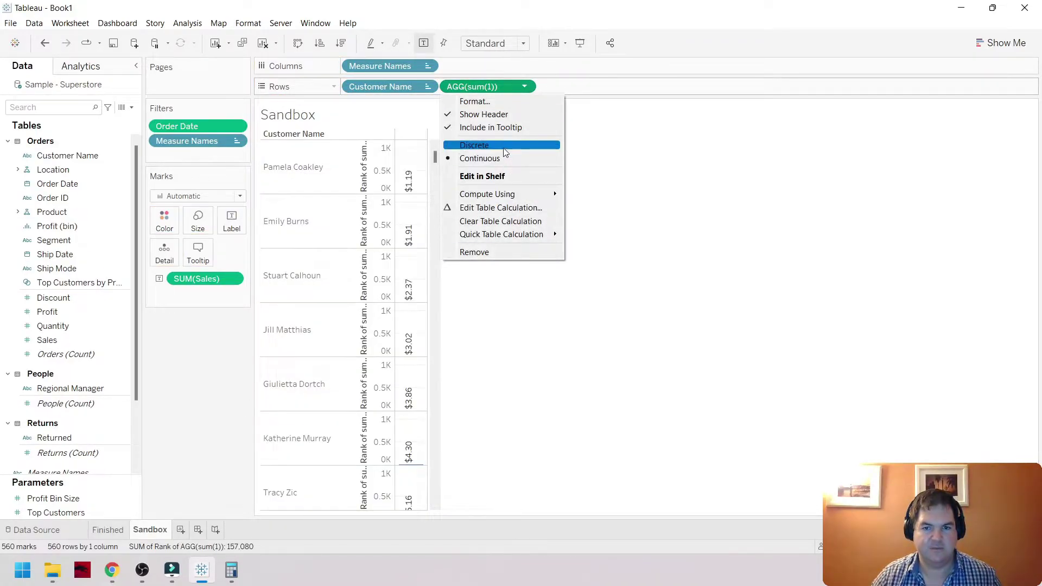
left_click(459, 144)
left_click_drag(465, 164, 467, 136)
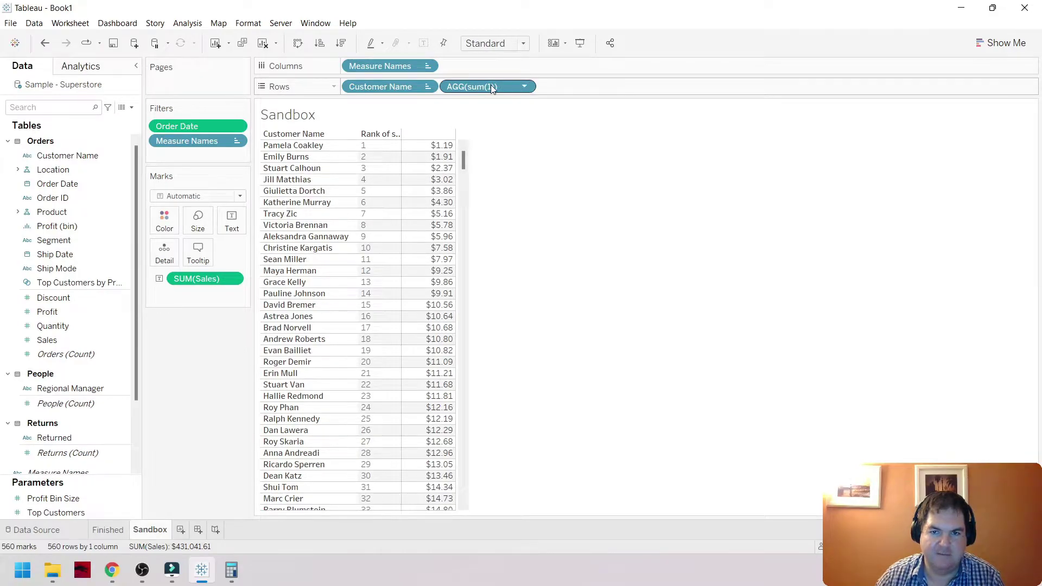
left_click_drag(465, 165, 472, 470)
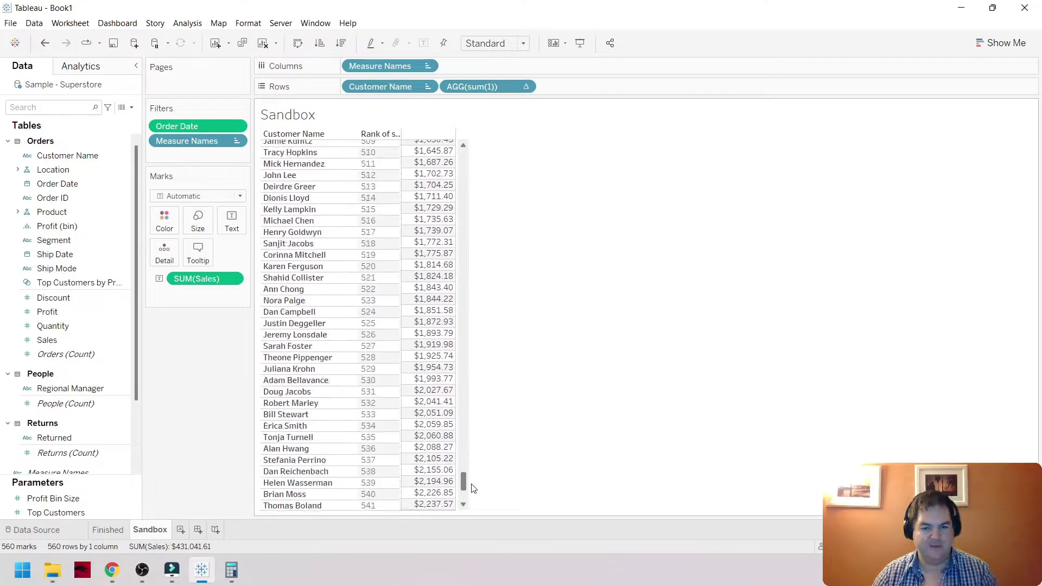
left_click_drag(472, 487, 465, 152)
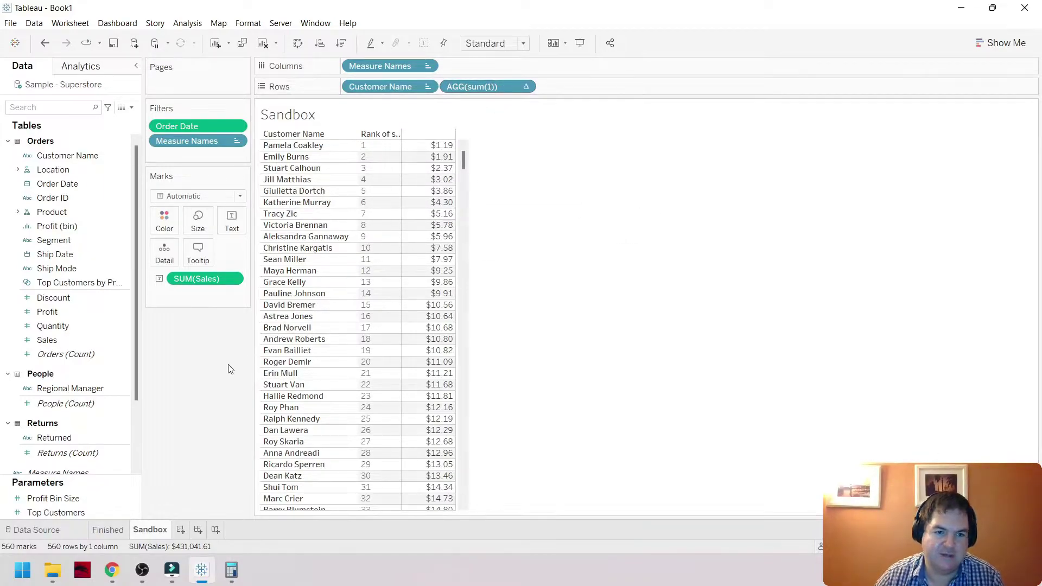
scroll(139, 296, "down", 3)
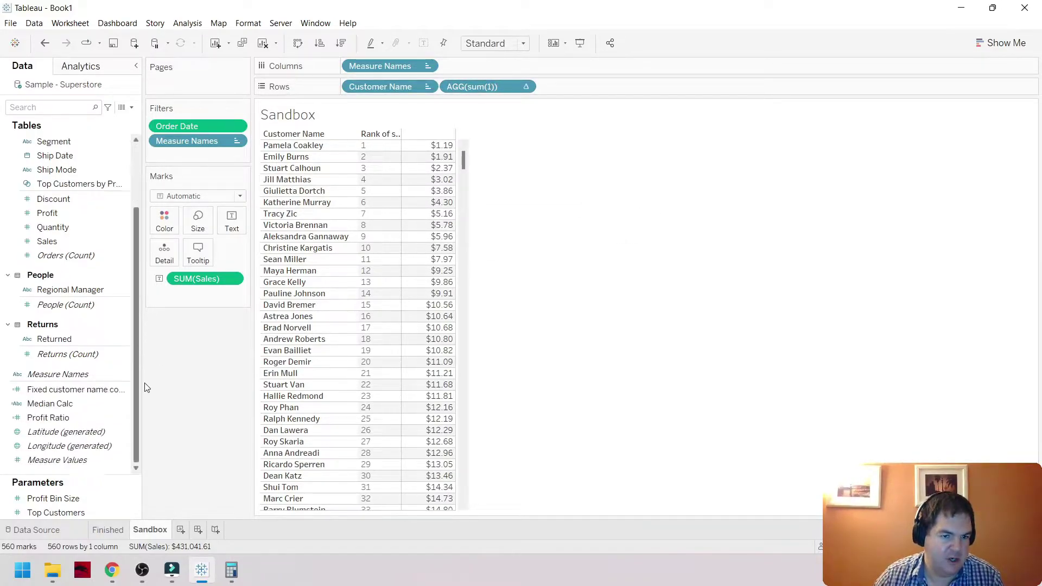
left_click(98, 405)
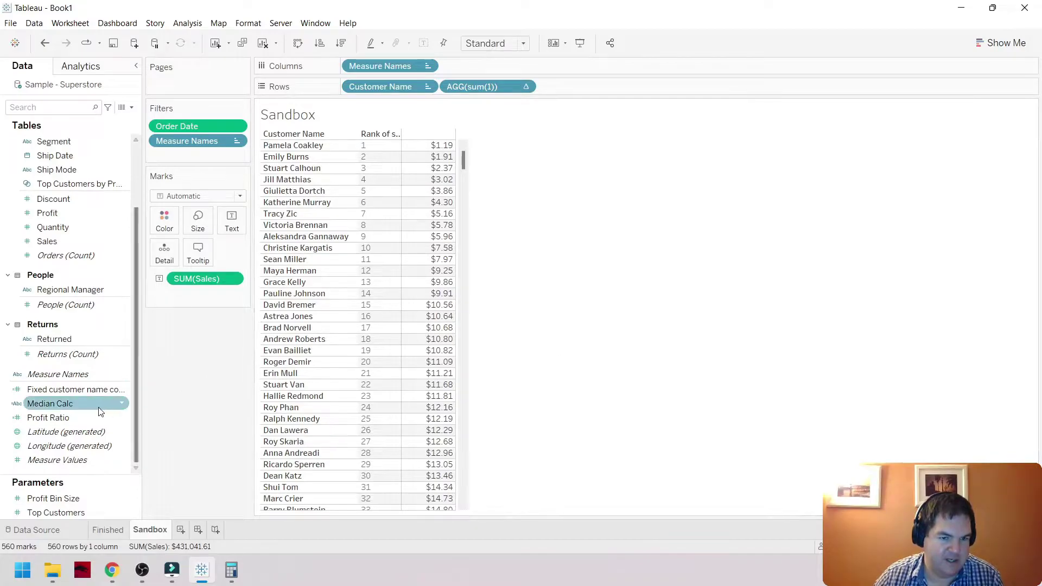
left_click(122, 403)
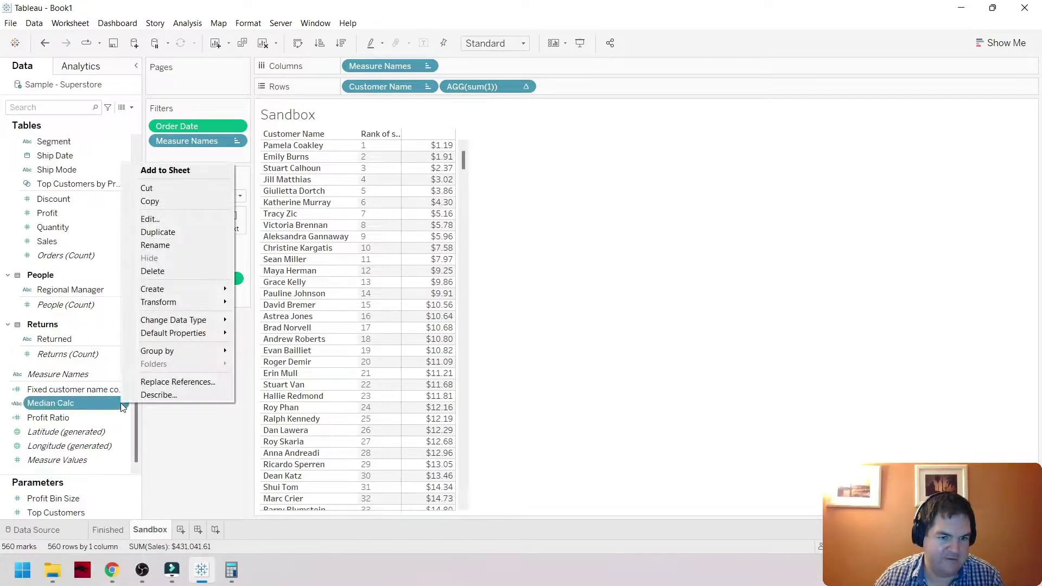
left_click(166, 220)
left_click_drag(370, 223, 350, 239)
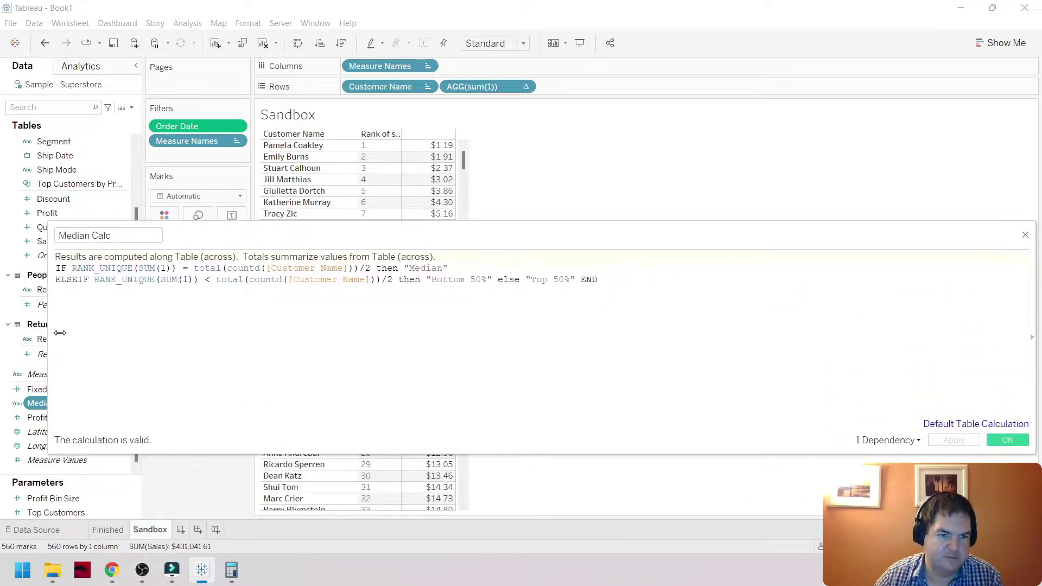
left_click_drag(47, 333, 115, 333)
left_click_drag(863, 233, 831, 230)
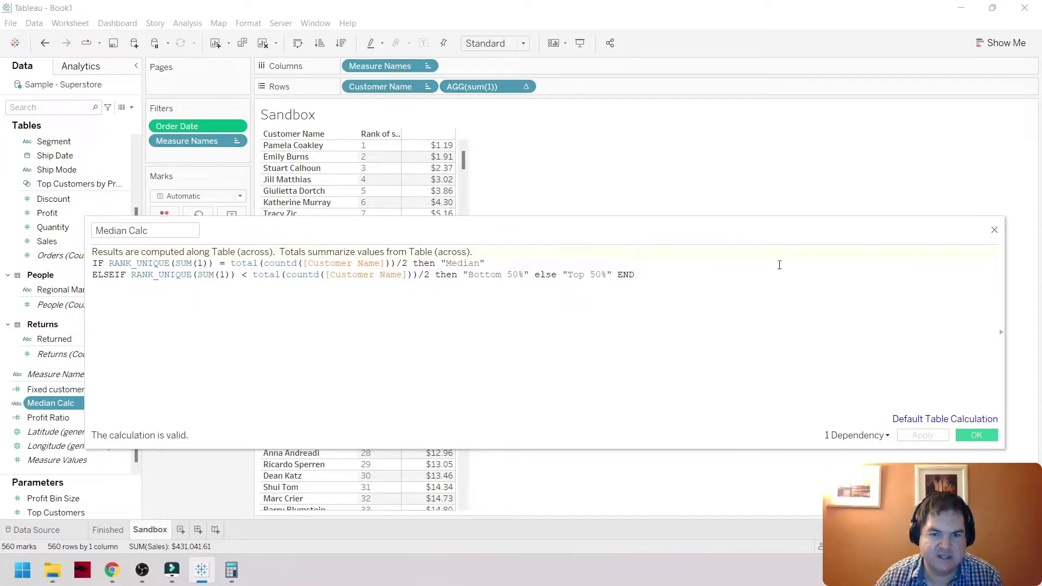
left_click(995, 232)
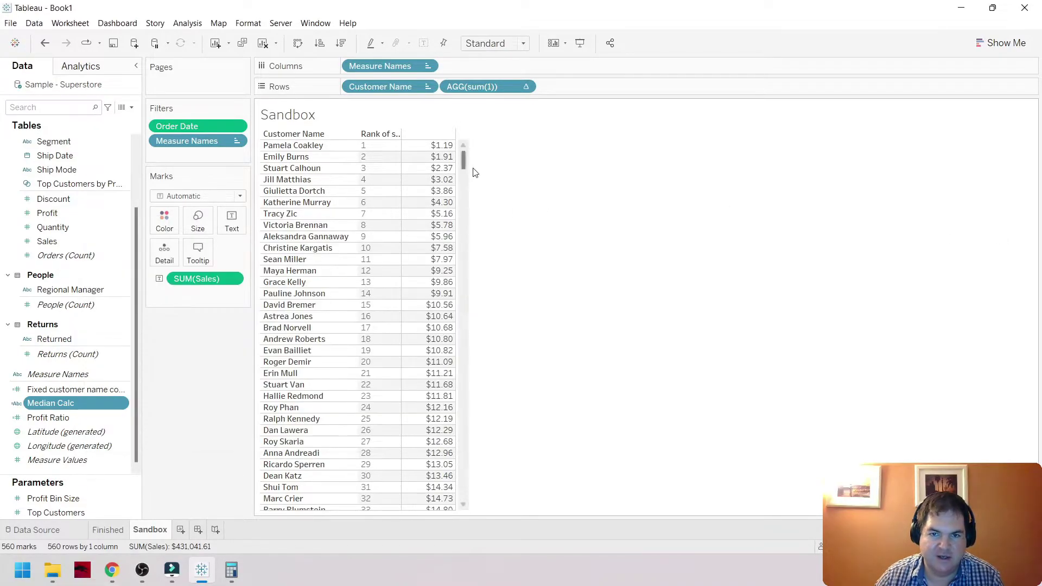
double_click(506, 86)
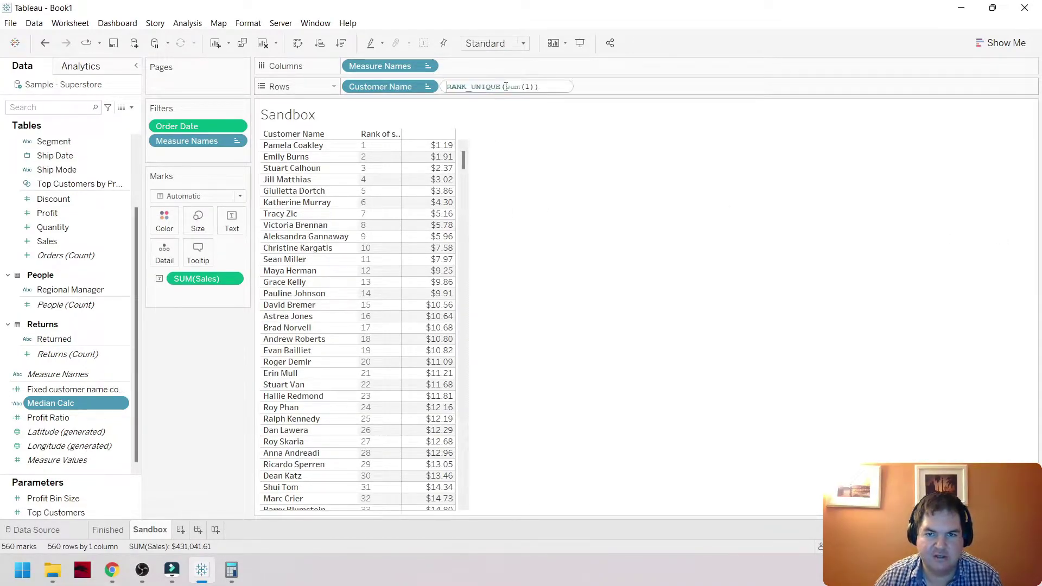
key("Return")
double_click(515, 90)
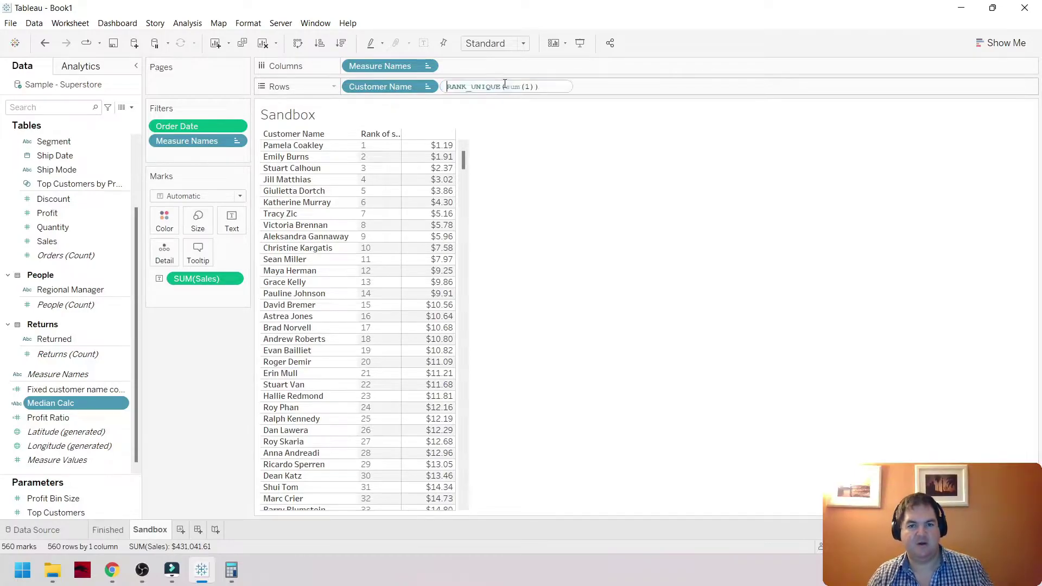
key("ctrl+a")
key("ctrl+c")
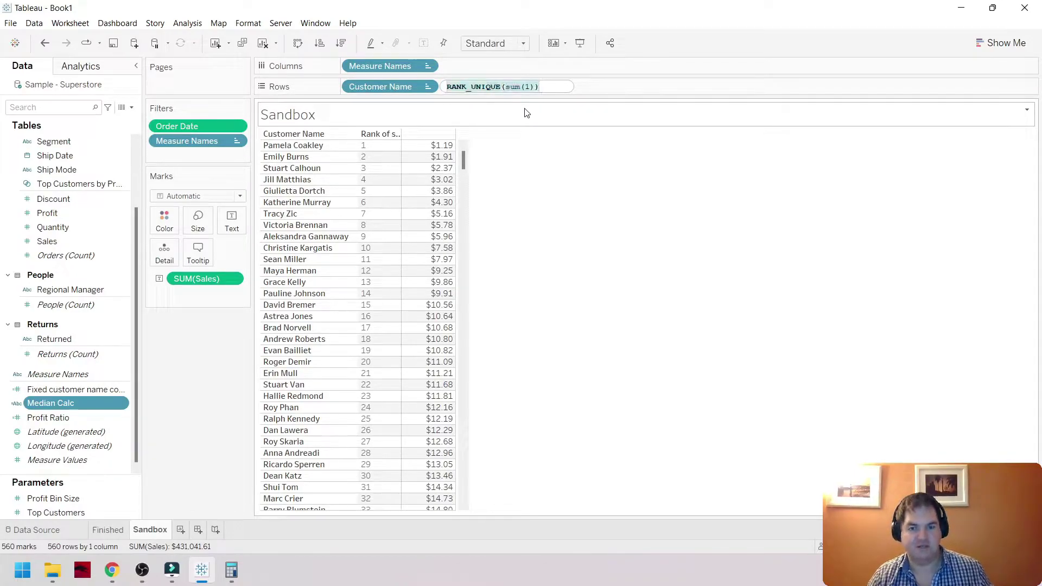
key("Return")
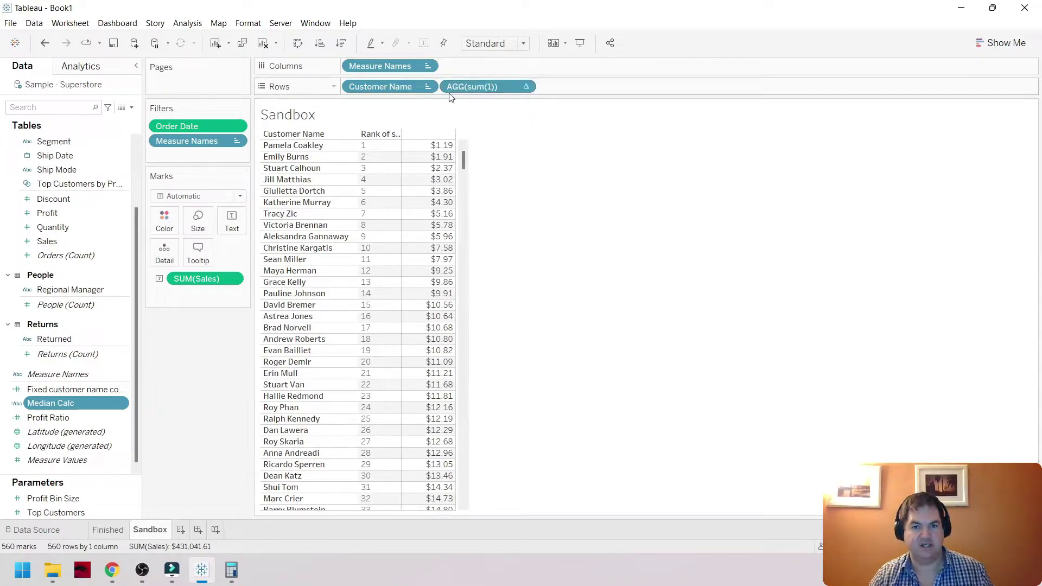
Edit Median Calc, removing the duplicate pasted rank line and blank lines after END.
right_click(132, 403)
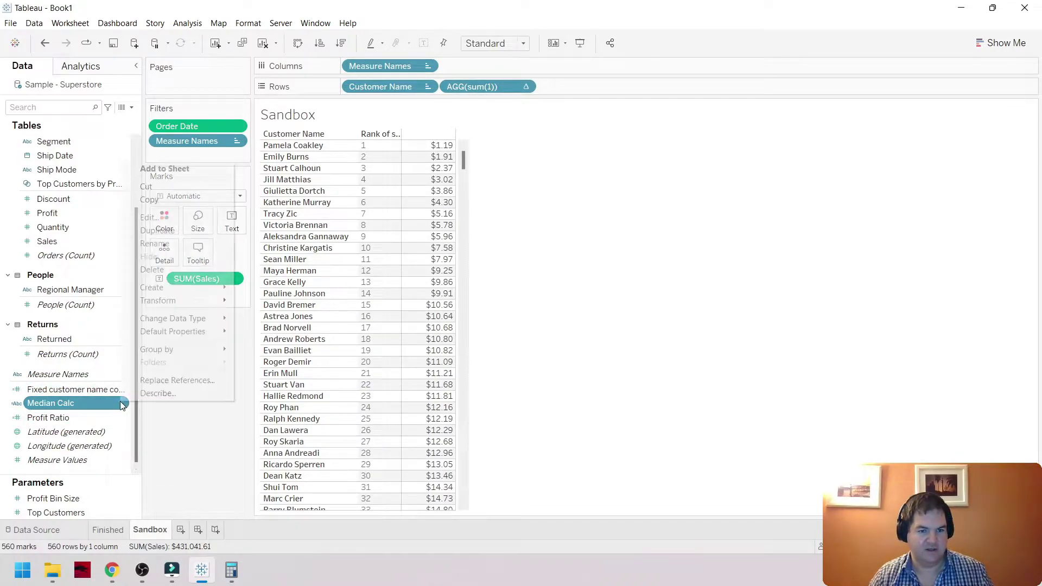
left_click(161, 218)
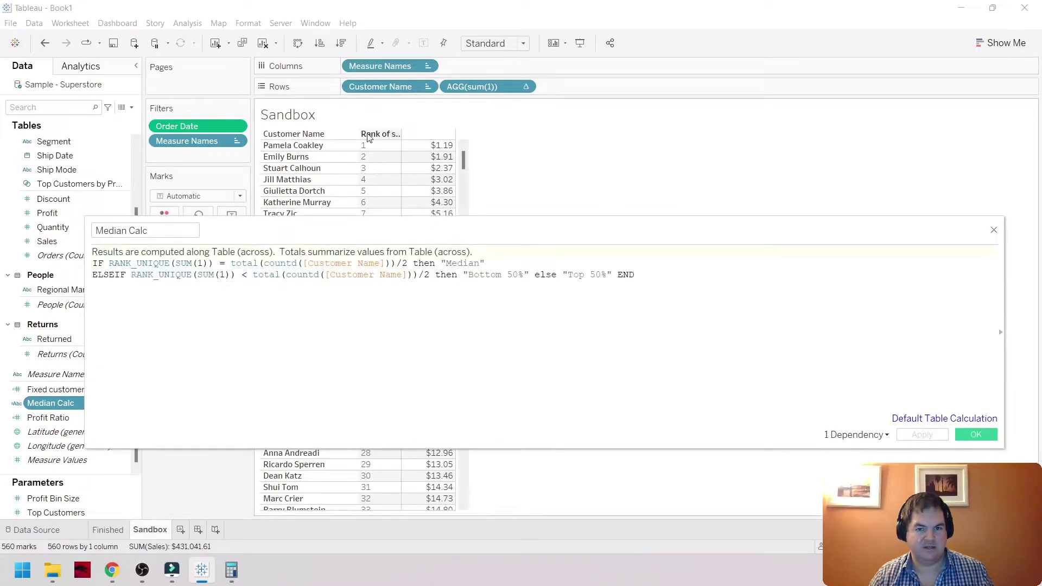
key("Return")
key("Return")
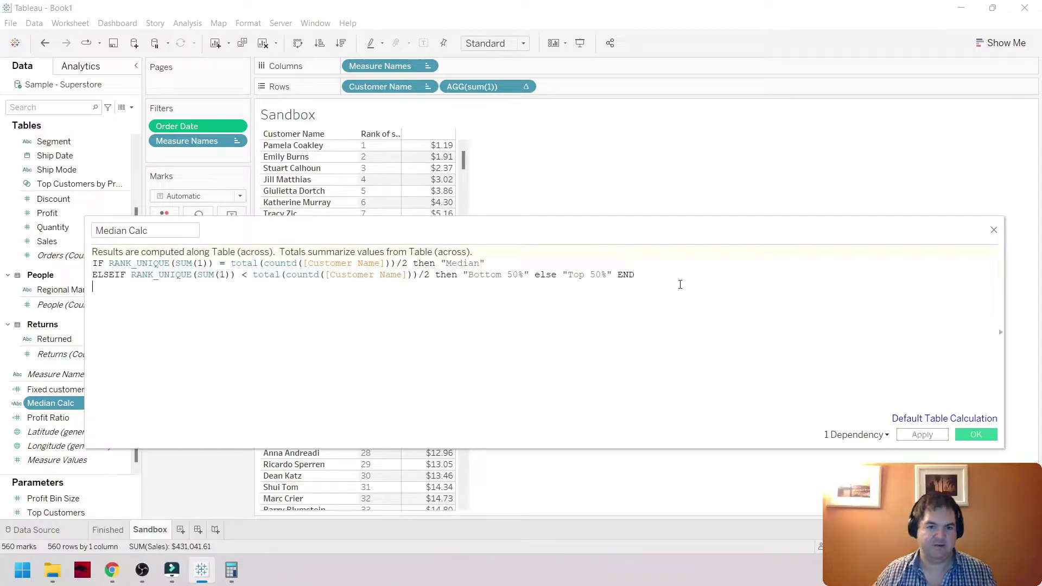
key("ctrl+v")
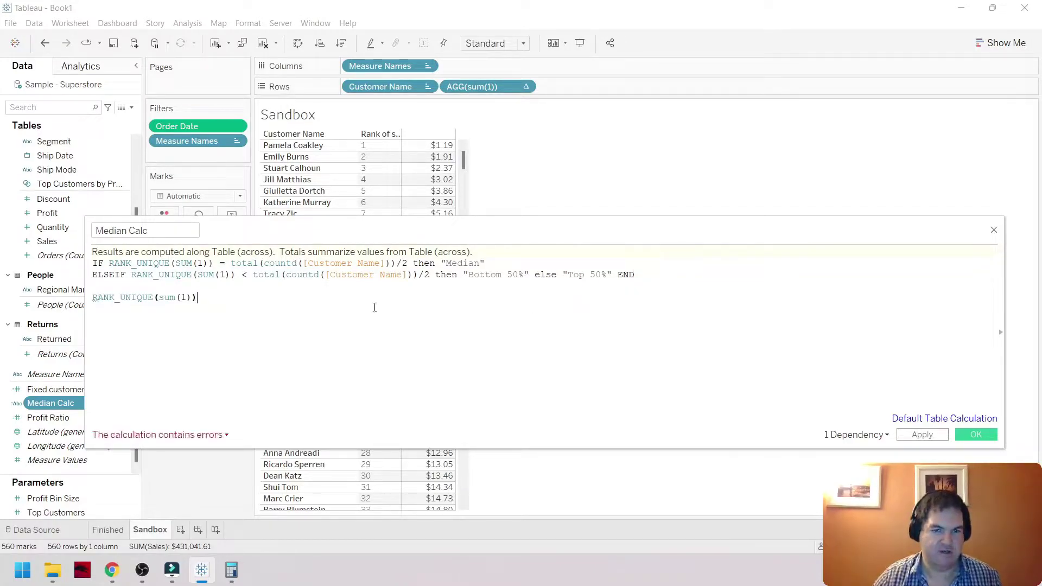
key("ctrl+z")
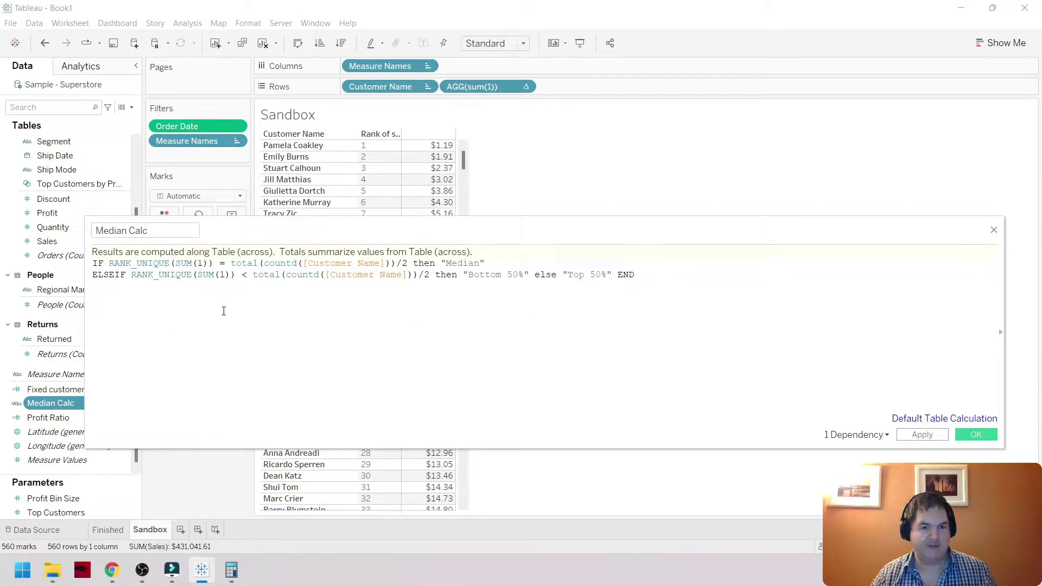
key("BackSpace")
key("BackSpace")
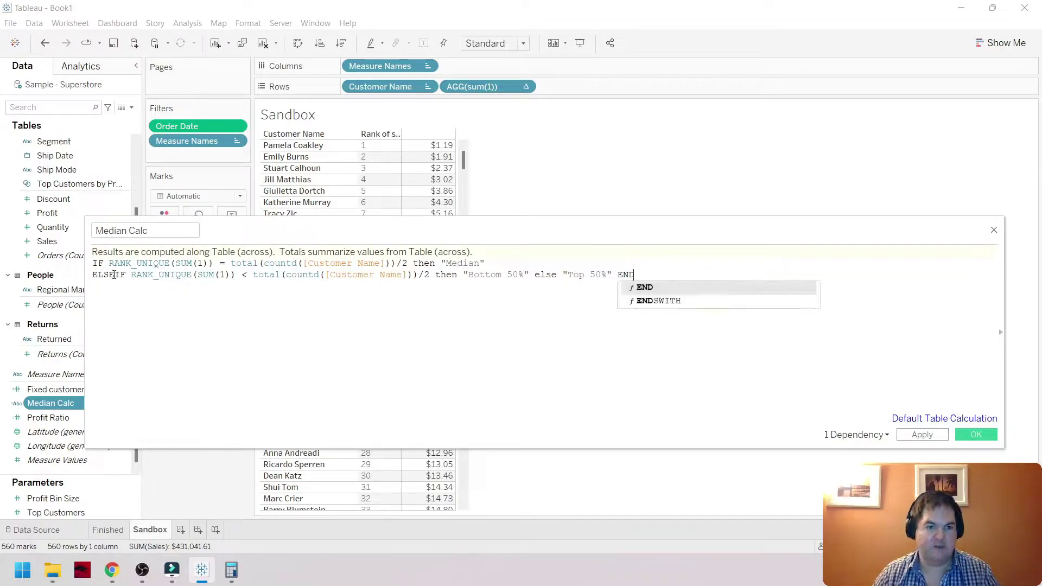
Review the rank and half-count expressions and confirm 560 ÷ 2 = 280 in Calculator.
left_click_drag(108, 264, 376, 264)
left_click(239, 263)
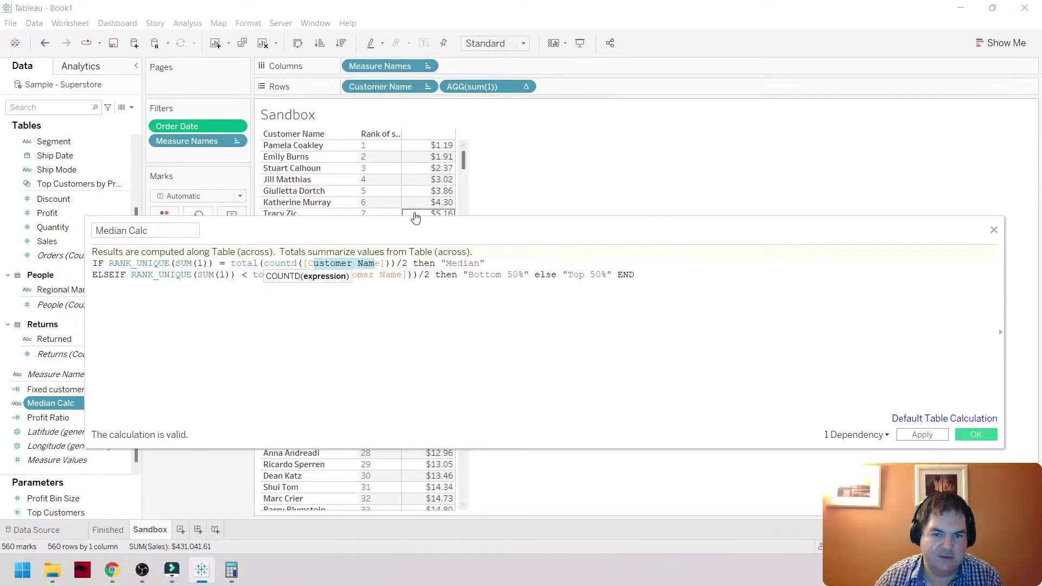
left_click(392, 264)
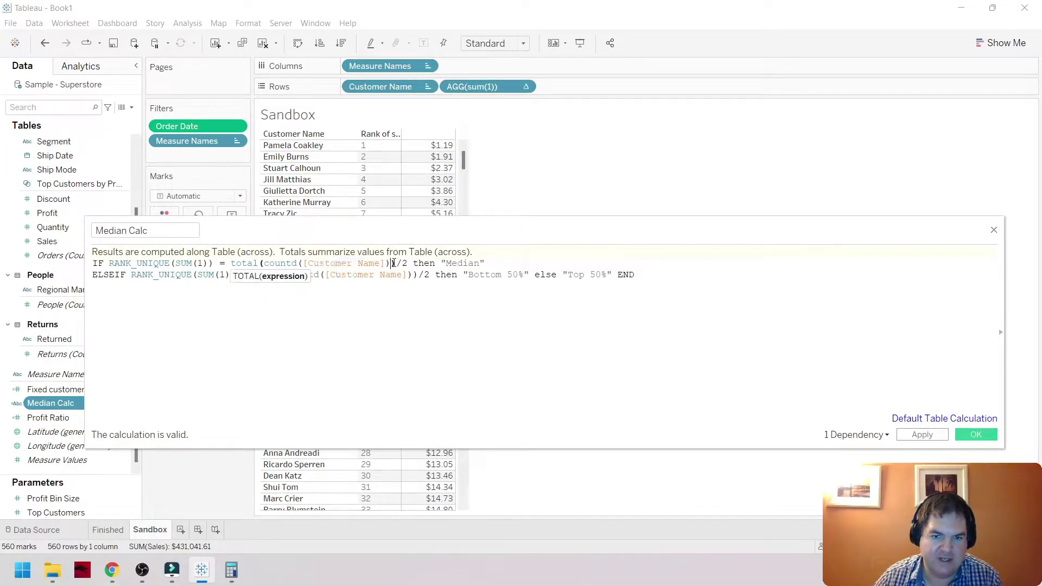
left_click_drag(409, 263, 233, 266)
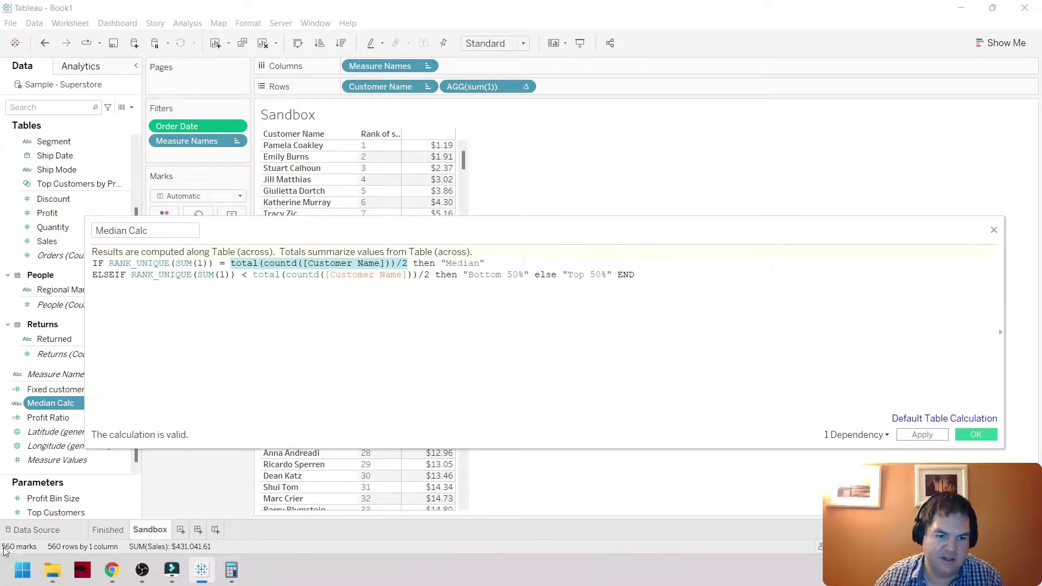
left_click(231, 570)
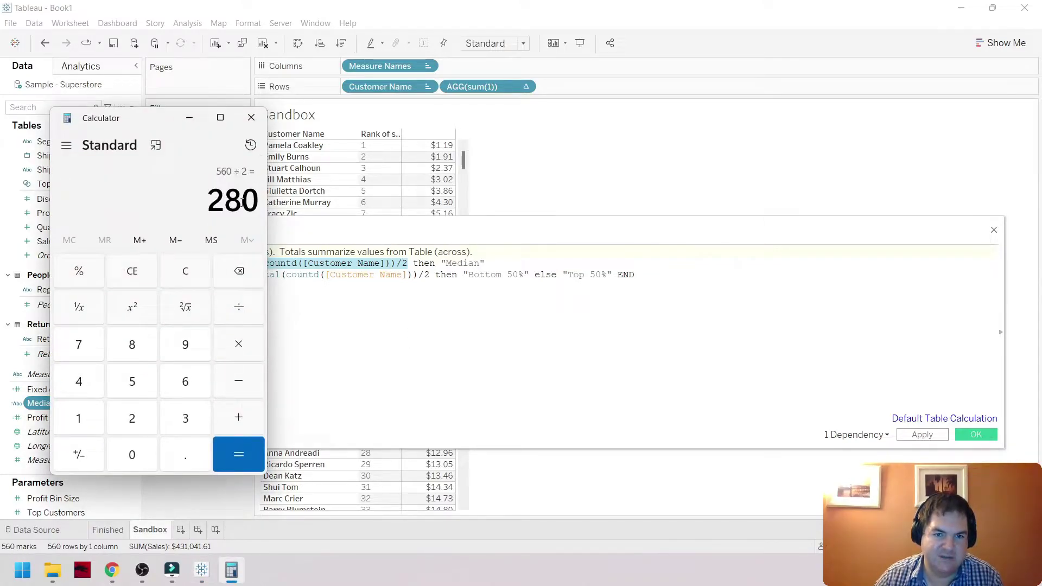
double_click(220, 209)
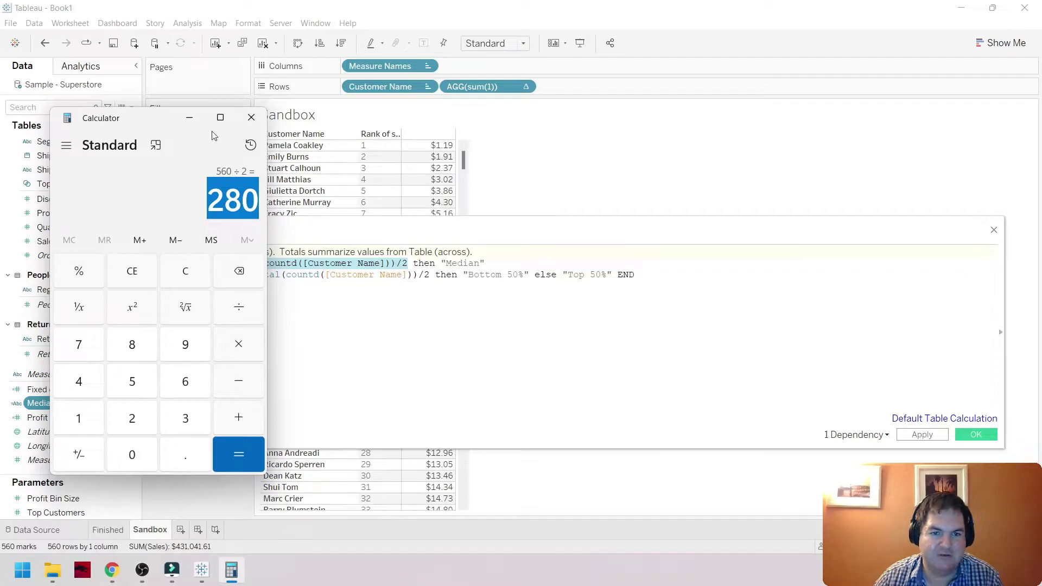
left_click(191, 116)
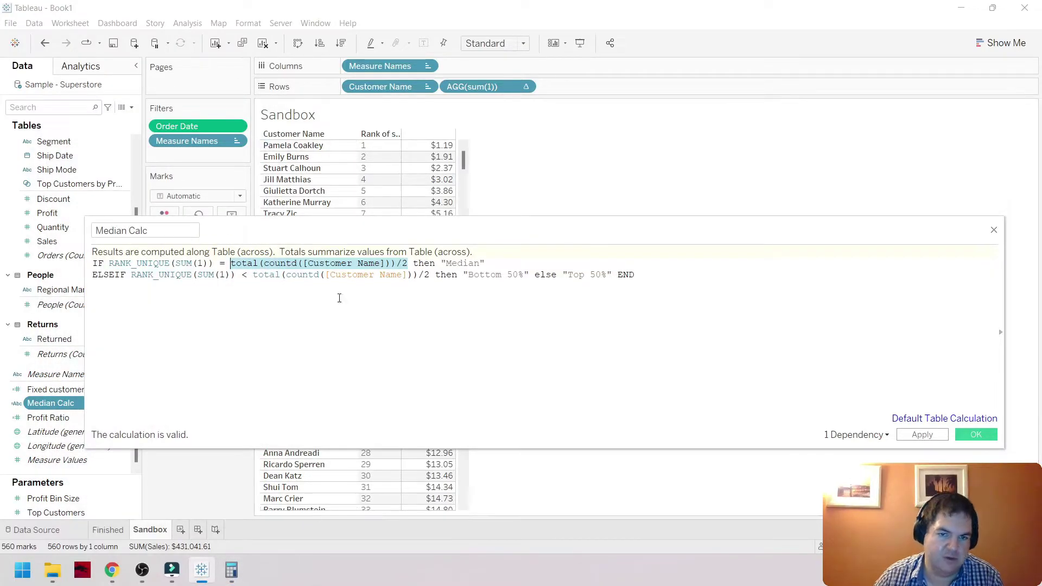
Walk through the IF line: rank equal to half the COUNTD customer count returns Median.
left_click_drag(493, 264, 446, 263)
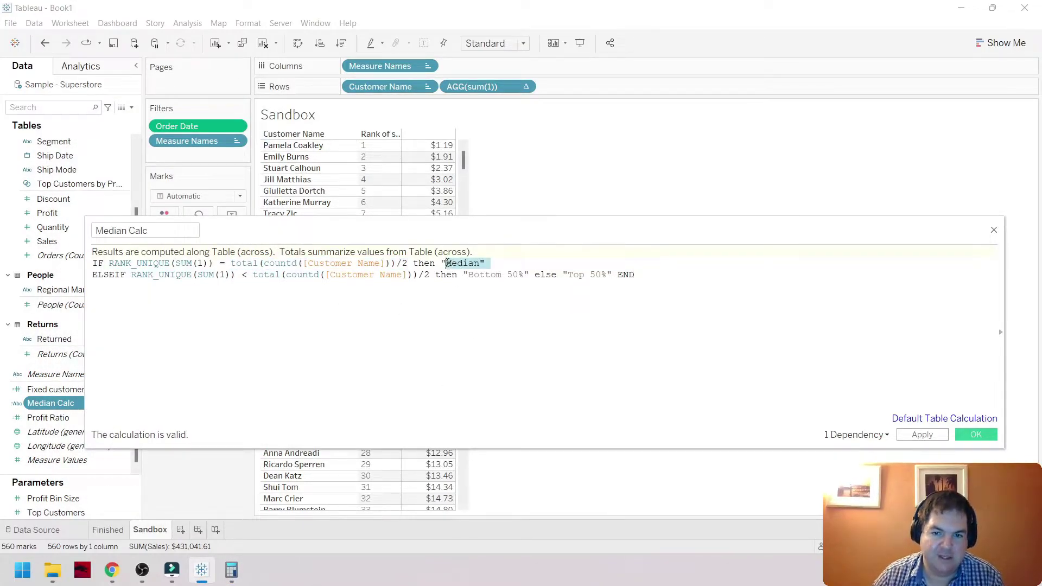
left_click_drag(113, 264, 204, 263)
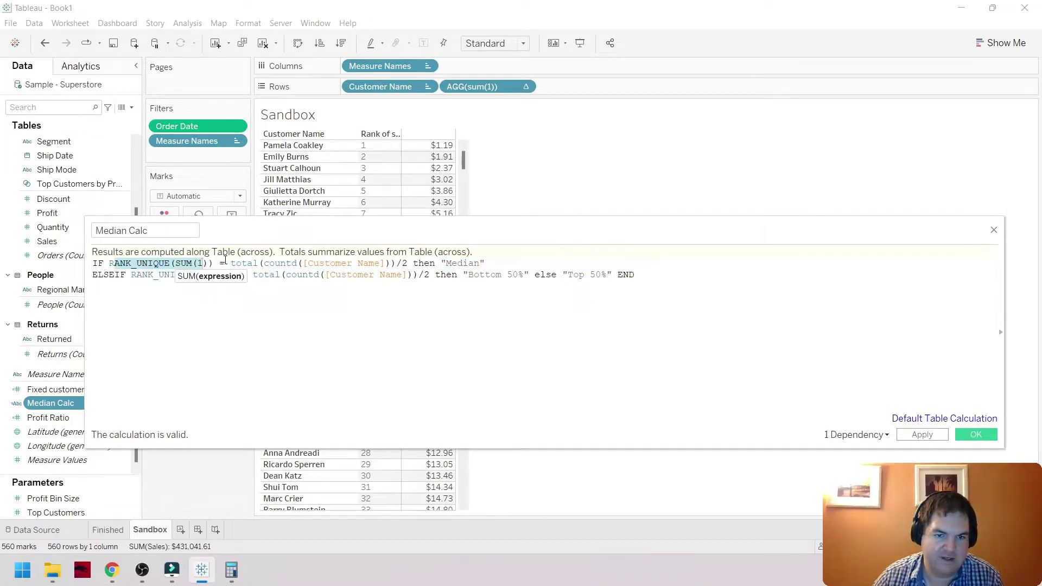
left_click(223, 264)
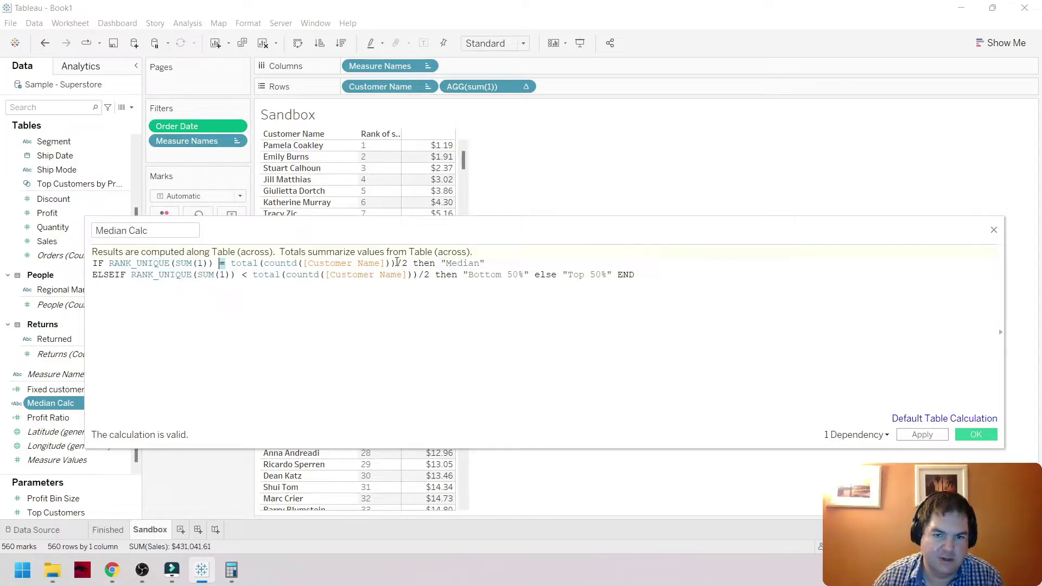
left_click_drag(397, 263, 232, 263)
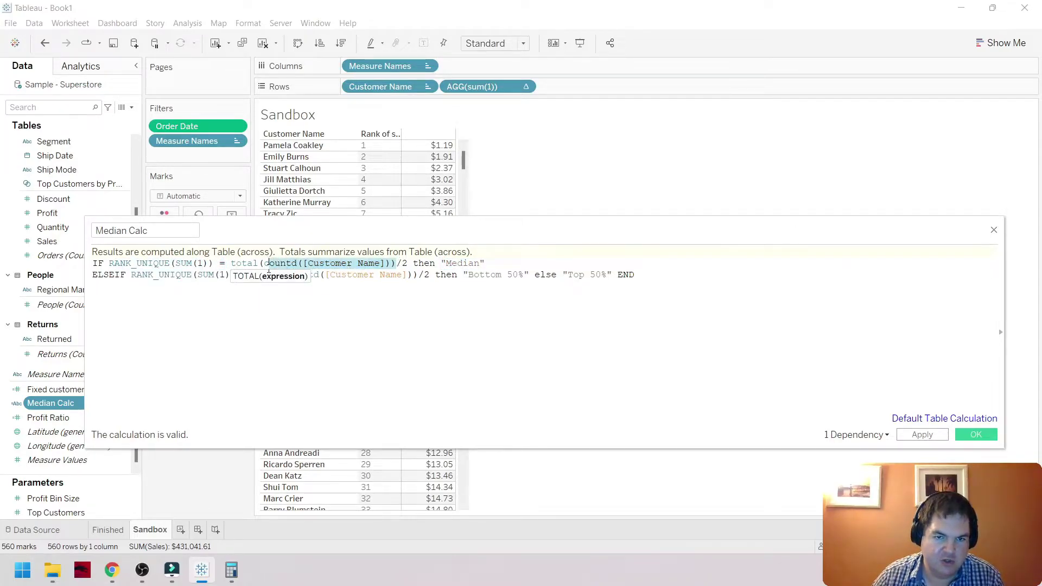
left_click(485, 263)
left_click(384, 263)
left_click(139, 275)
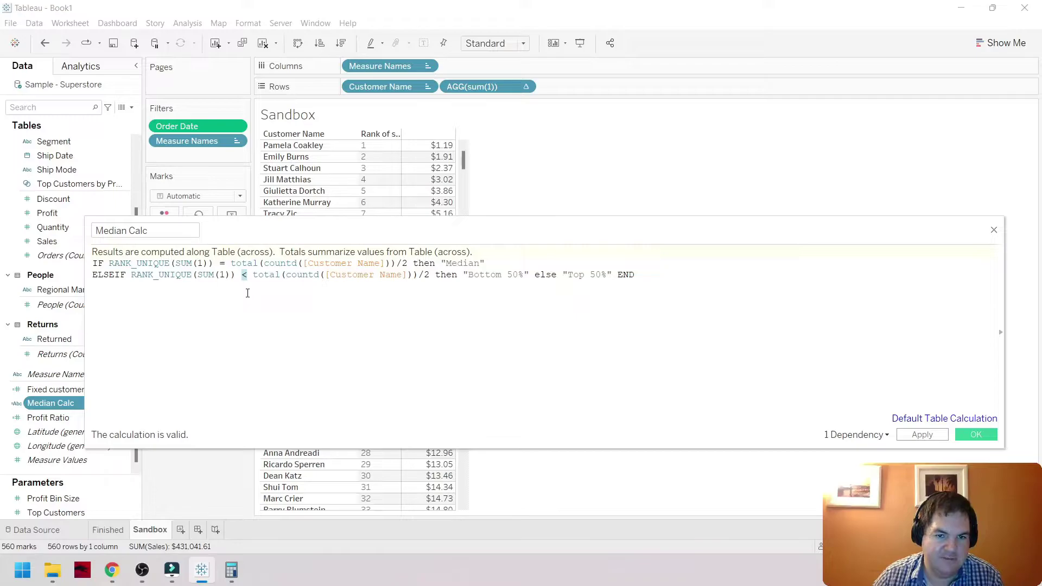
left_click_drag(253, 275, 706, 274)
left_click(708, 274)
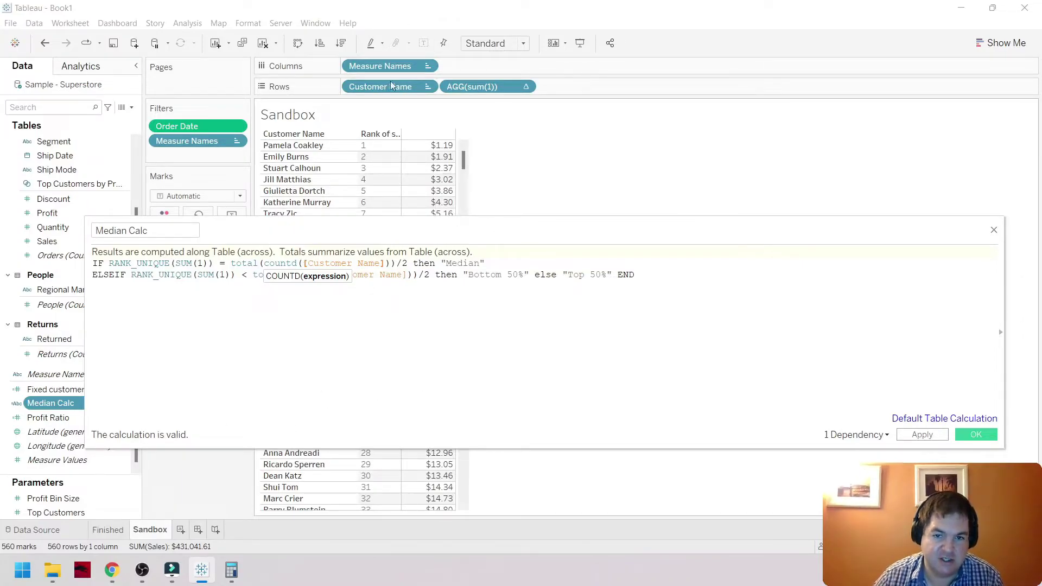
left_click_drag(397, 264, 232, 269)
left_click_drag(407, 266, 487, 261)
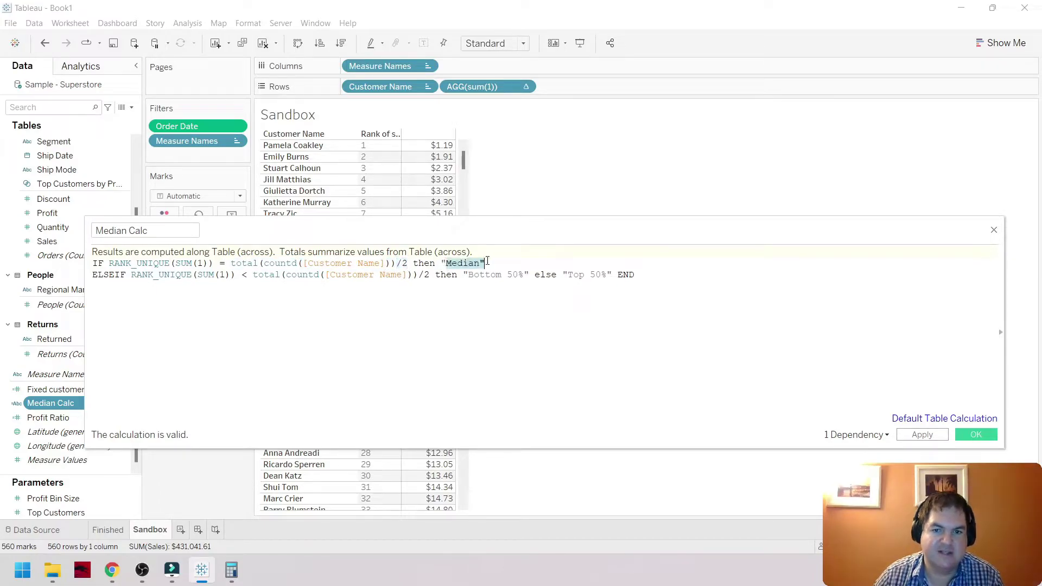
left_click(480, 264)
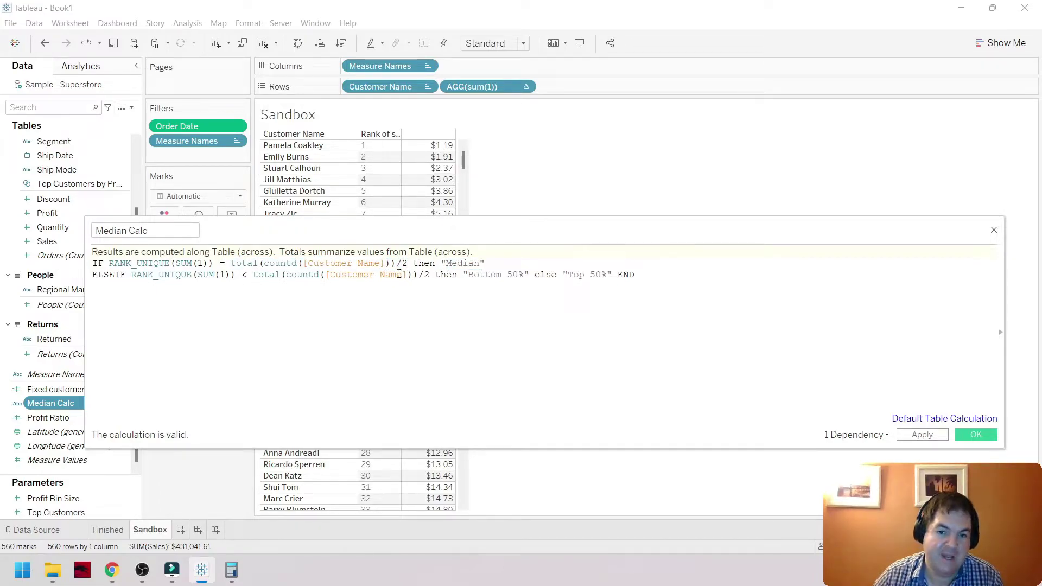
left_click_drag(491, 261, 234, 265)
Review the ELSEIF Bottom 50% and ELSE Top 50% branches, then save Median Calc.
double_click(104, 276)
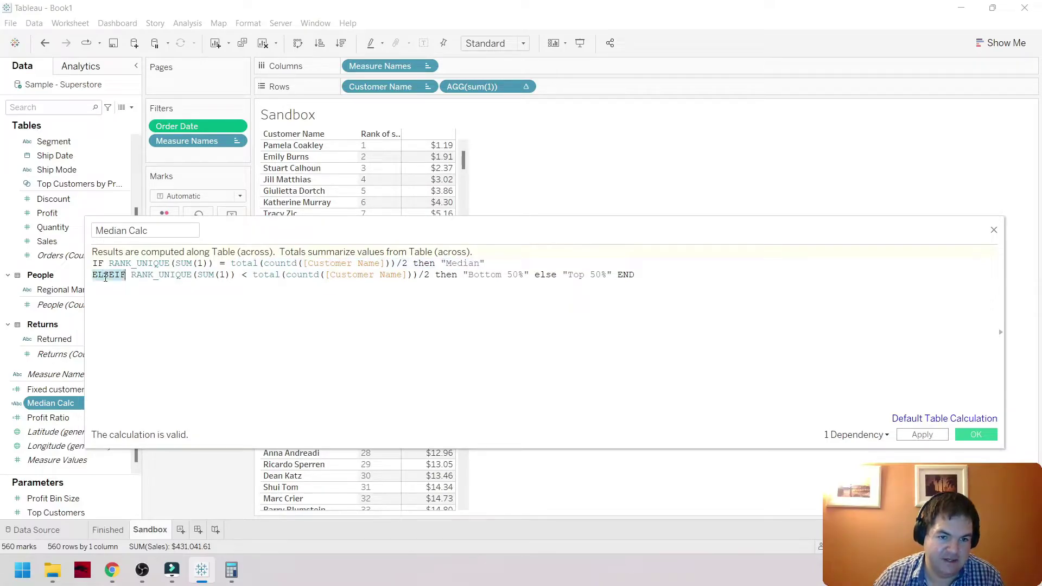
left_click_drag(131, 274, 235, 276)
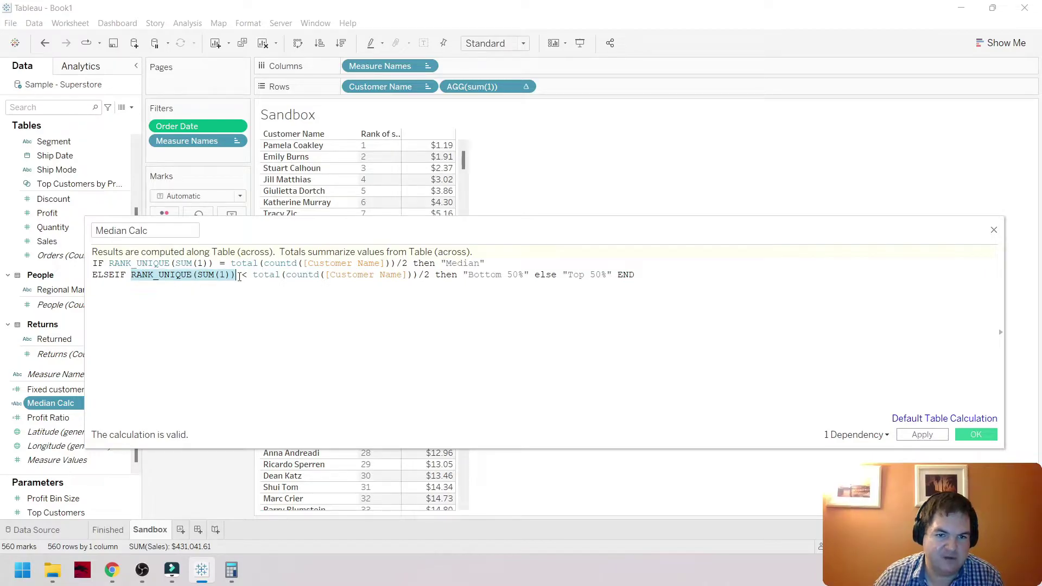
left_click(253, 274)
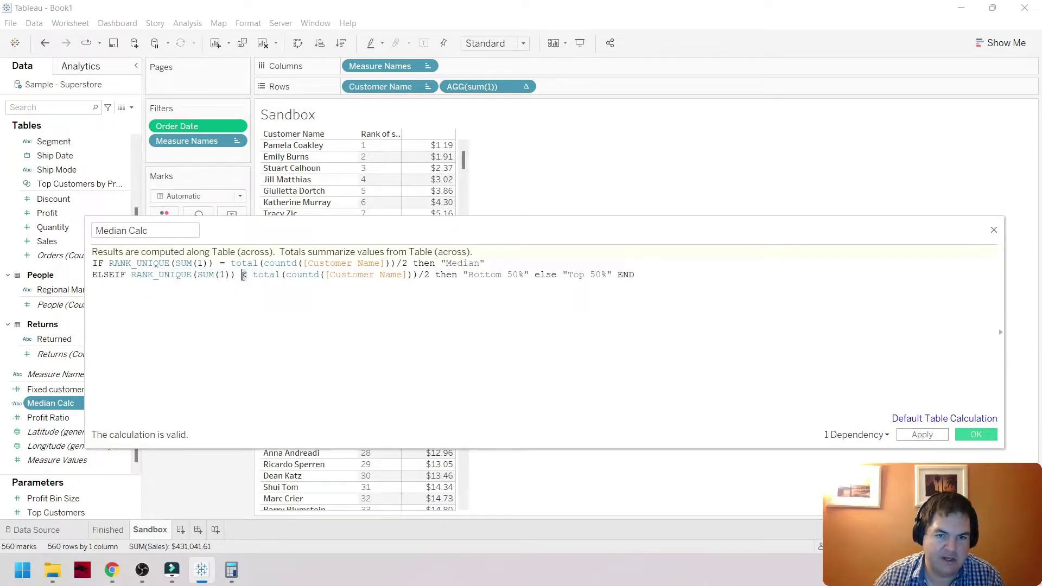
left_click_drag(253, 276, 440, 277)
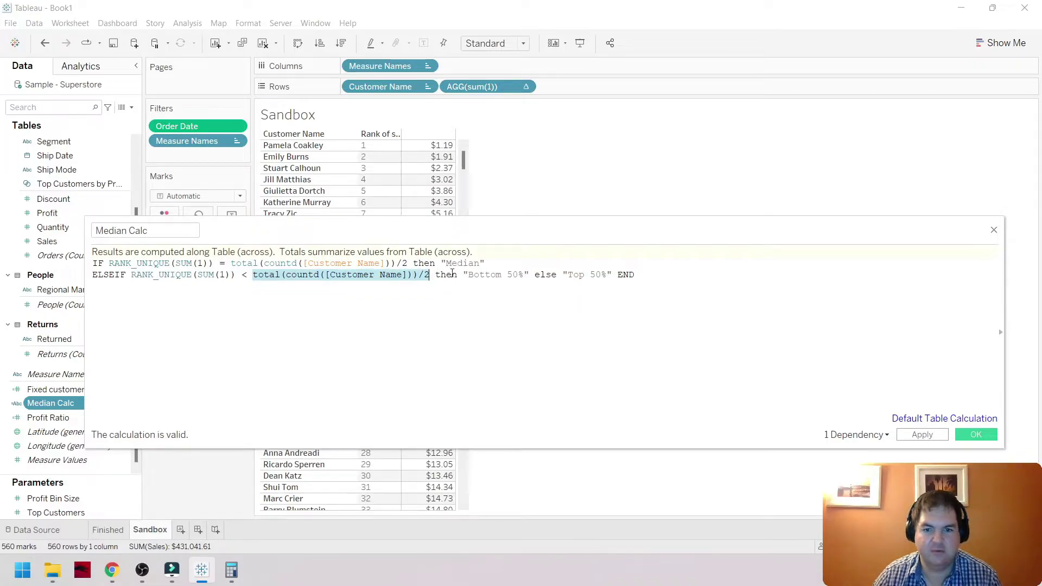
left_click_drag(531, 272, 464, 275)
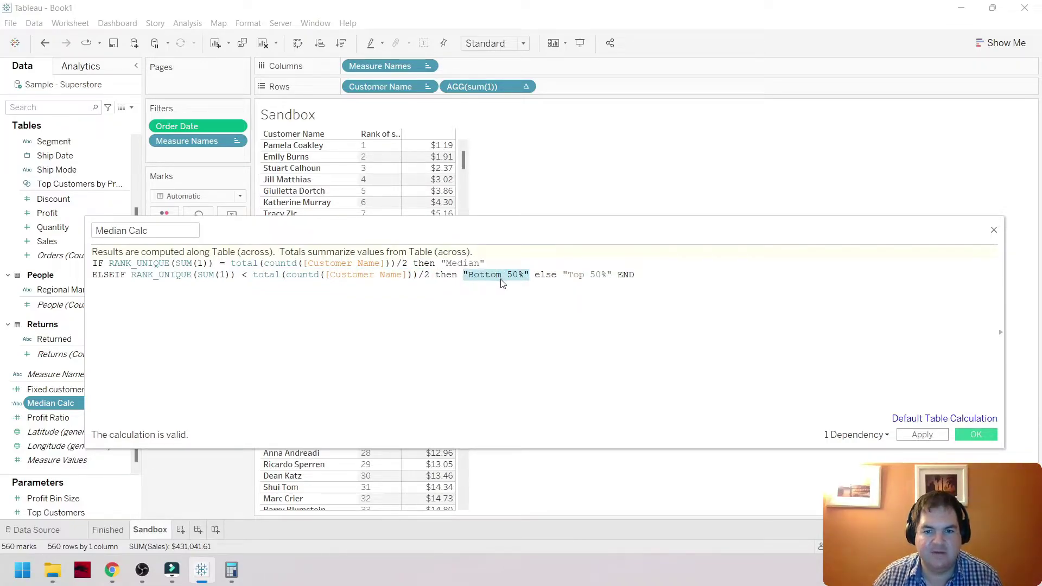
left_click(555, 275)
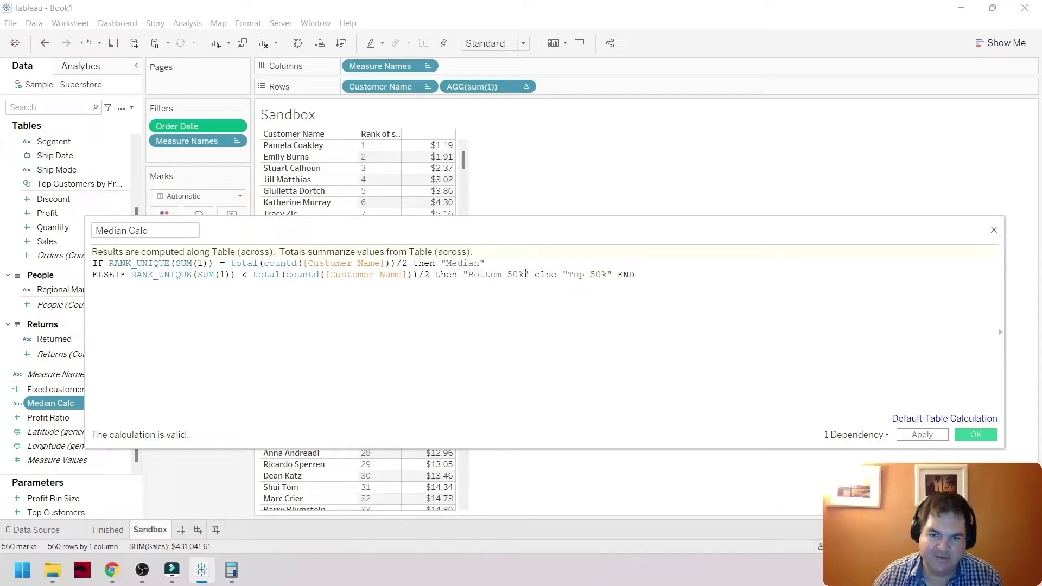
double_click(471, 262)
left_click_drag(530, 275, 463, 275)
left_click(495, 274)
left_click_drag(571, 274, 615, 276)
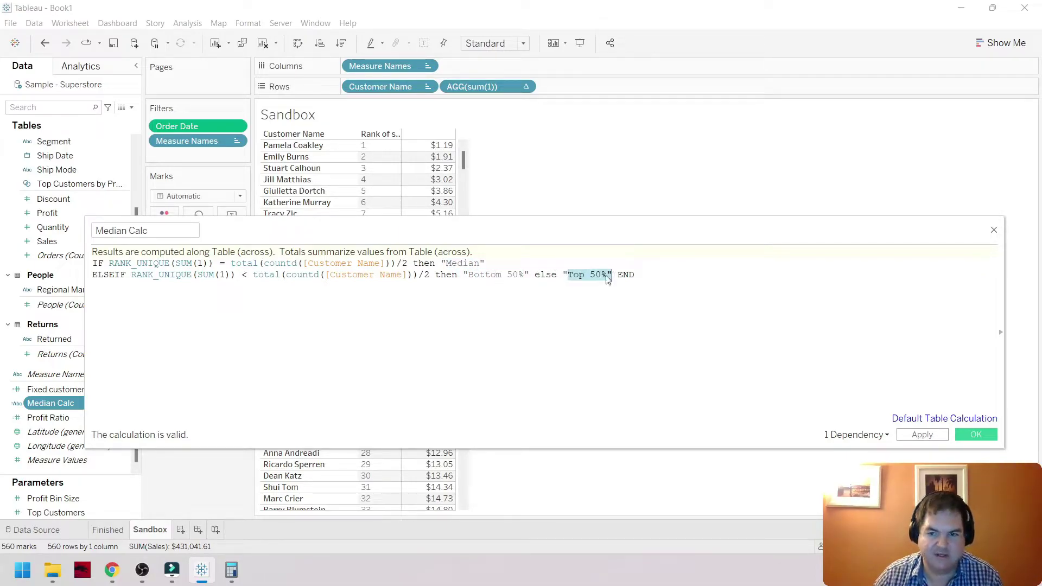
left_click(596, 274)
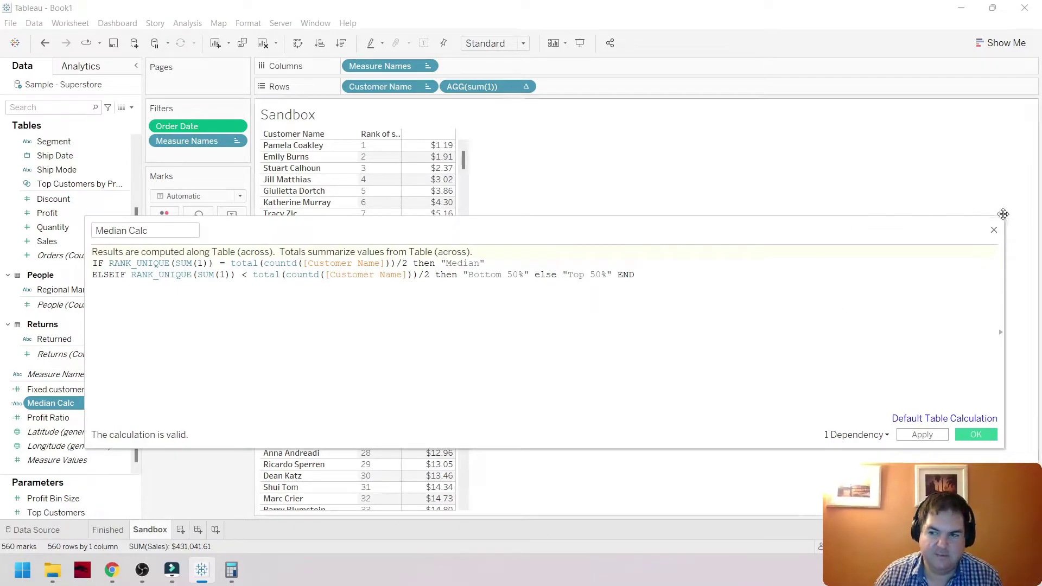
left_click(994, 230)
Colour the customer marks by Median Calc and check the Top 50% and Bottom 50% groups.
left_click_drag(70, 402, 165, 221)
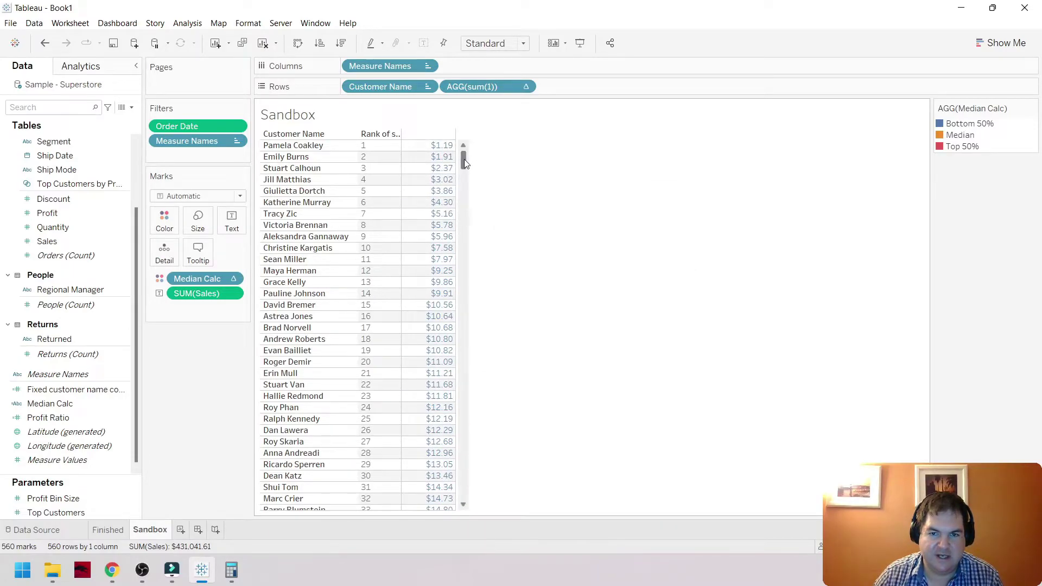
left_click_drag(464, 158, 477, 328)
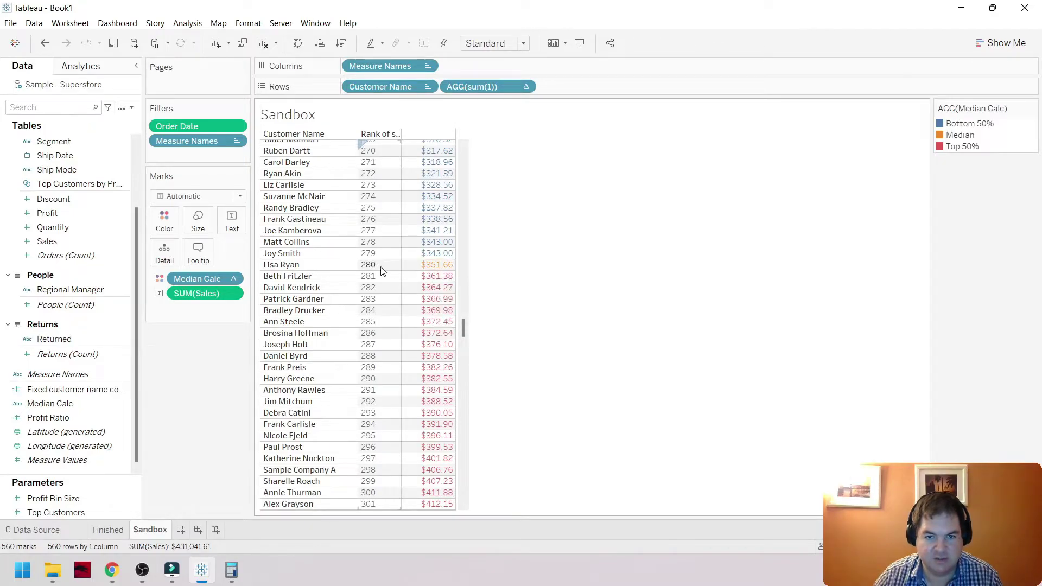
left_click(965, 146)
left_click(970, 124)
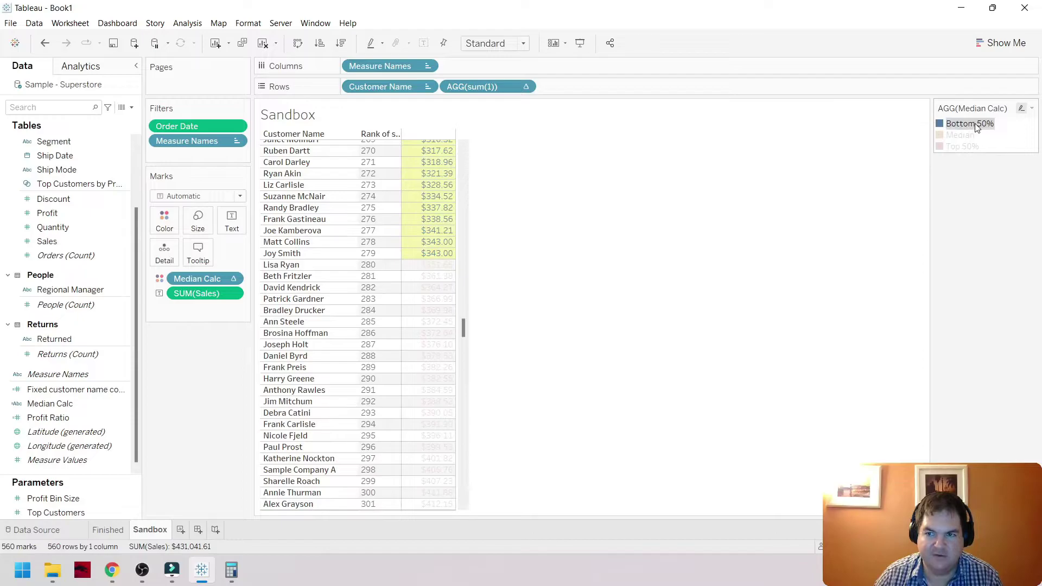
left_click(567, 290)
left_click_drag(464, 334, 463, 158)
Change the mark type to Circle and narrow the gap between circles and sales values.
left_click_drag(480, 84, 652, 375)
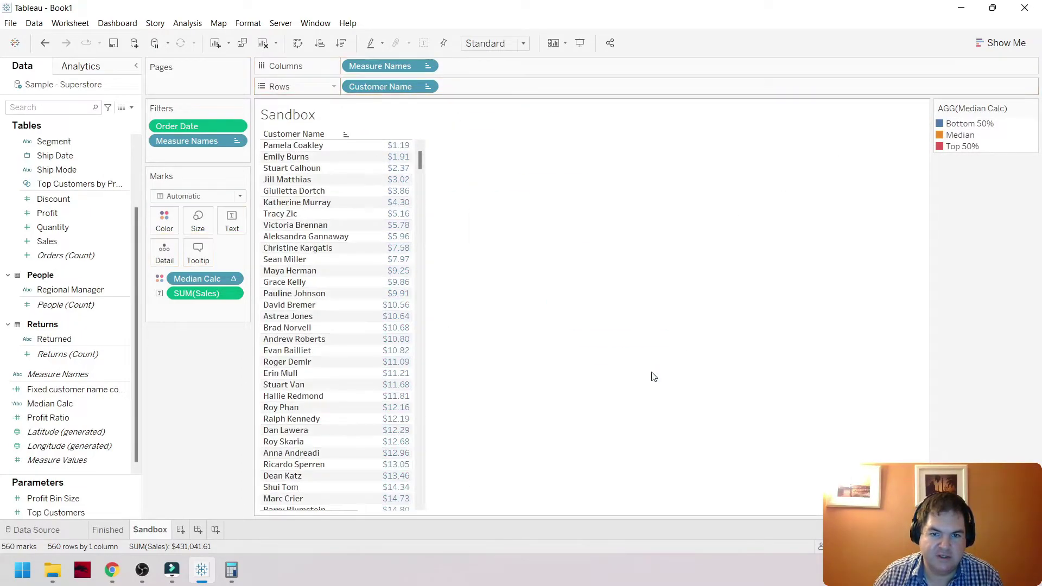
left_click(194, 196)
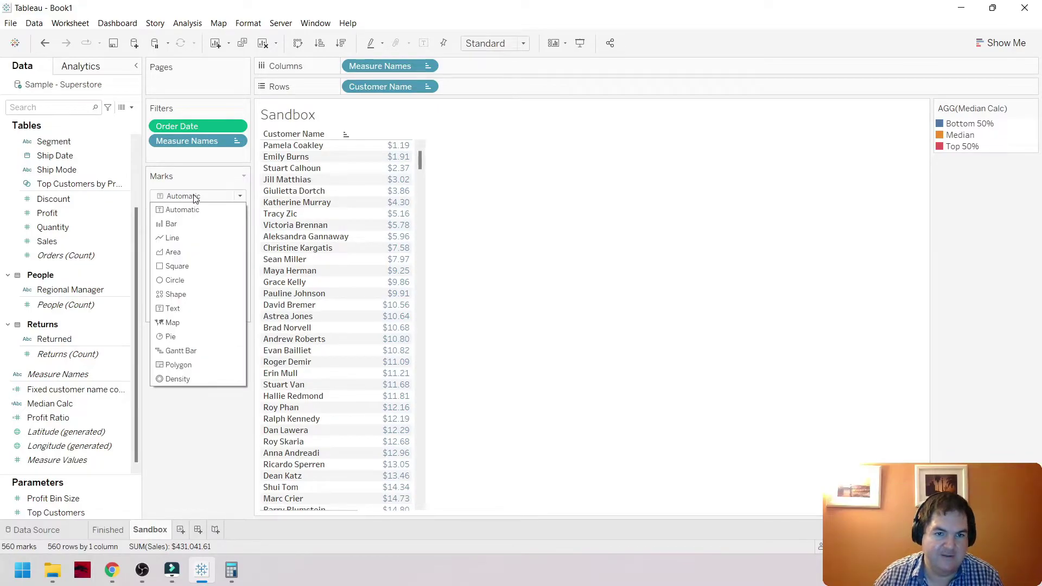
left_click(177, 281)
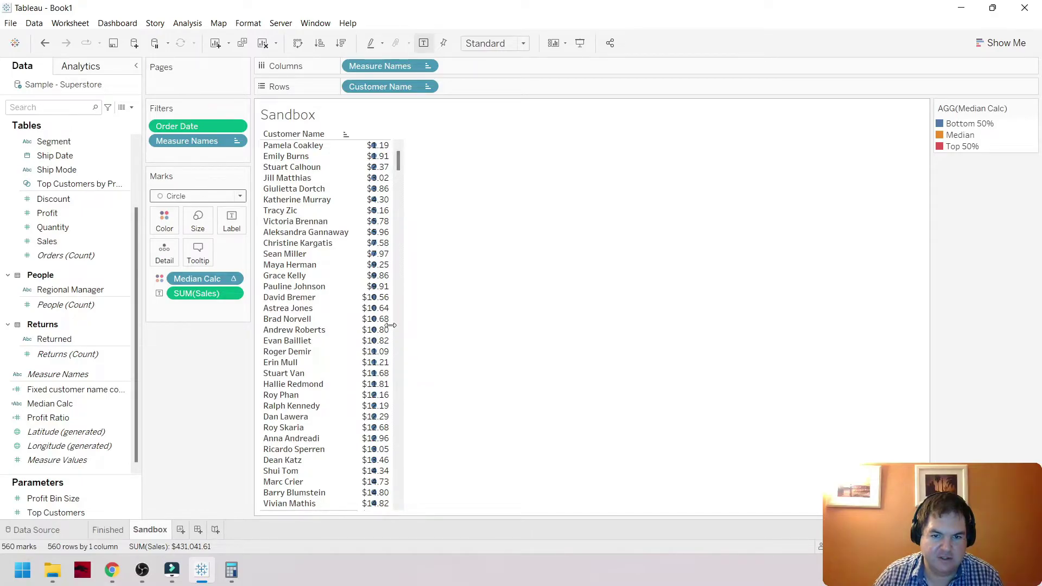
left_click_drag(394, 330, 470, 330)
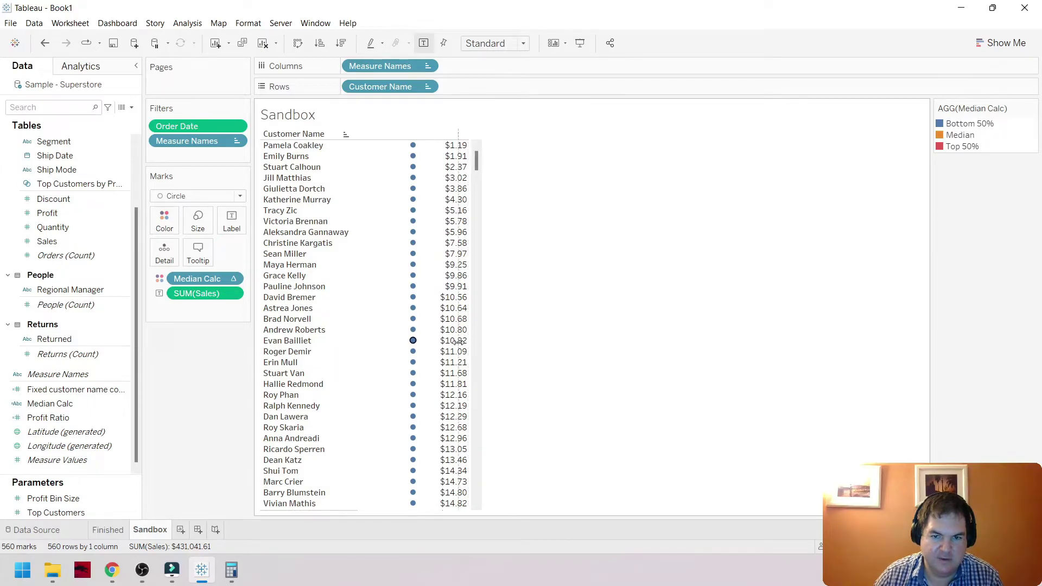
left_click_drag(457, 341, 441, 343)
left_click(234, 226)
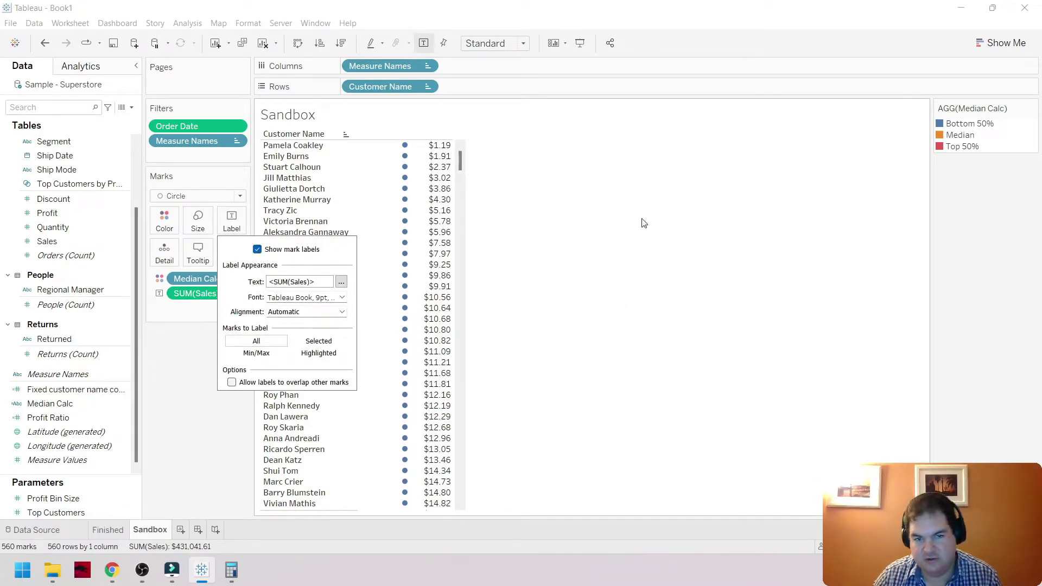
Try centring the SUM(Sales) label text in the label editor.
left_click(232, 222)
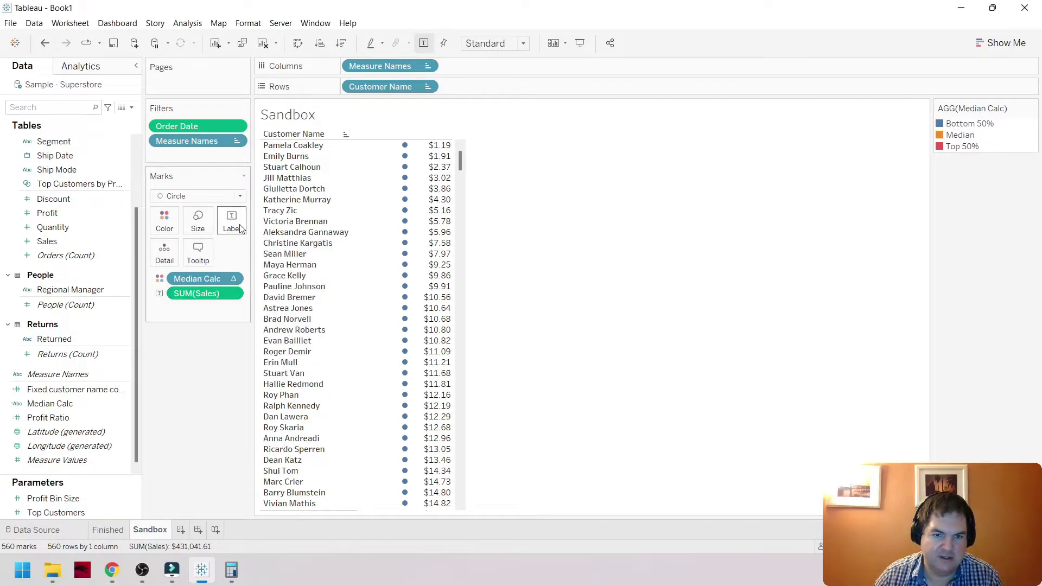
left_click(232, 222)
left_click(341, 282)
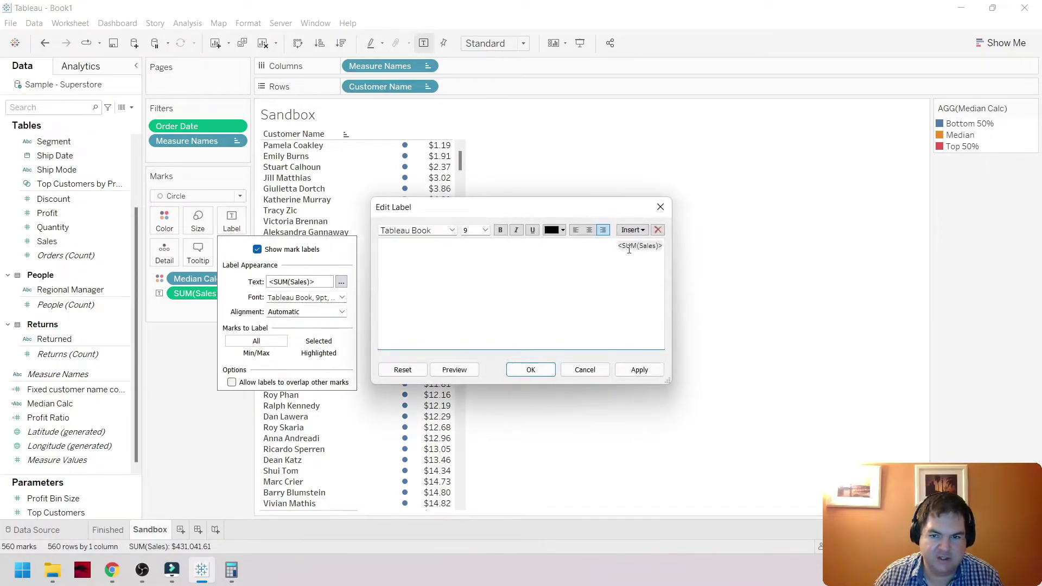
left_click_drag(602, 249, 701, 241)
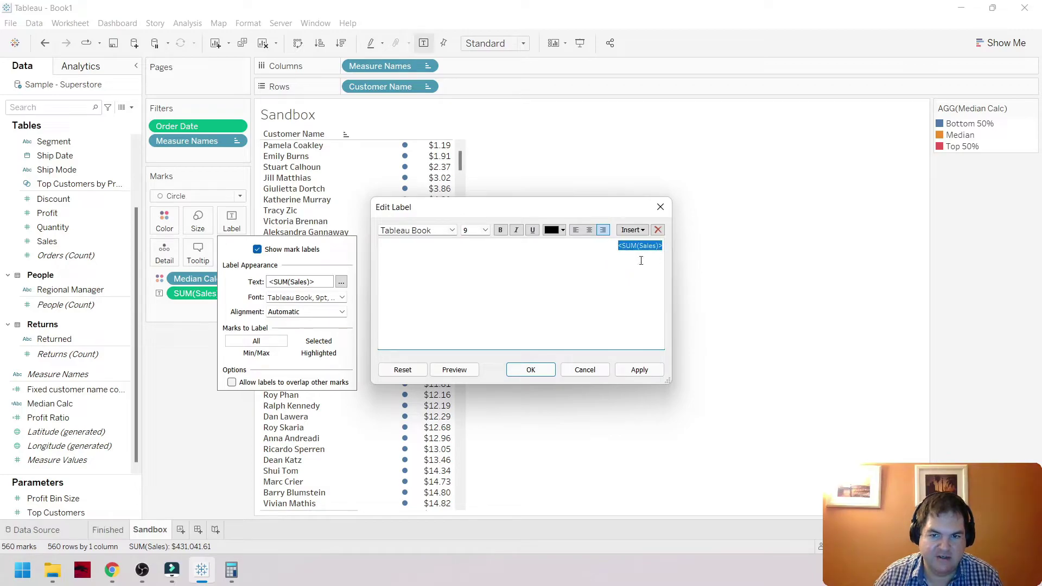
left_click(590, 230)
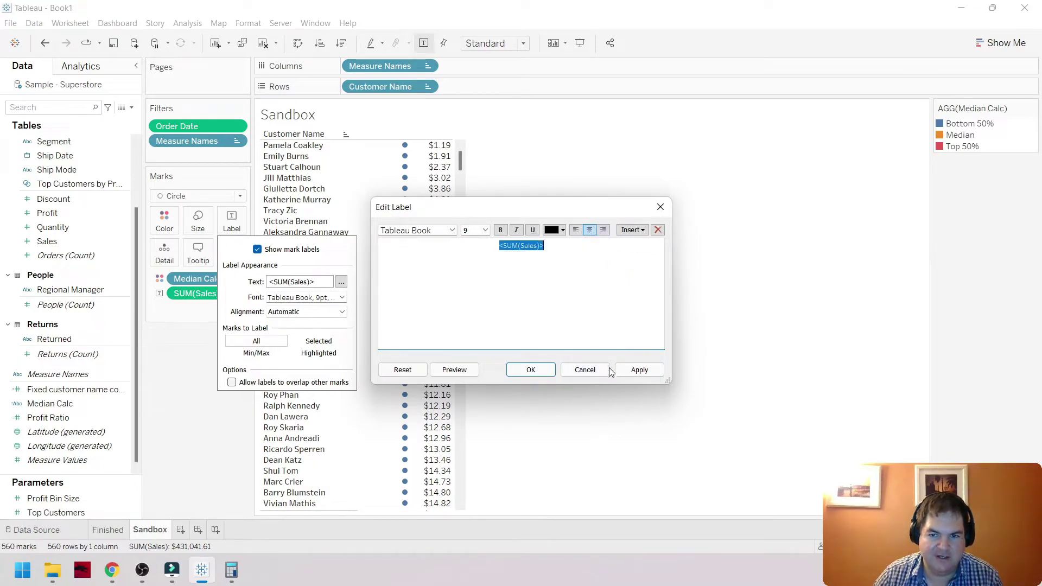
left_click(529, 371)
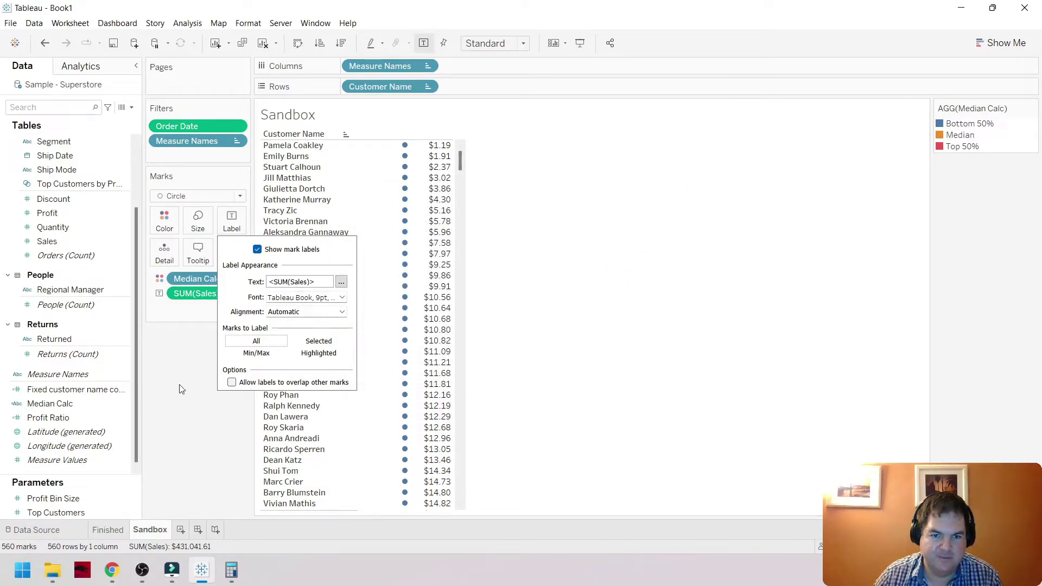
left_click(174, 356)
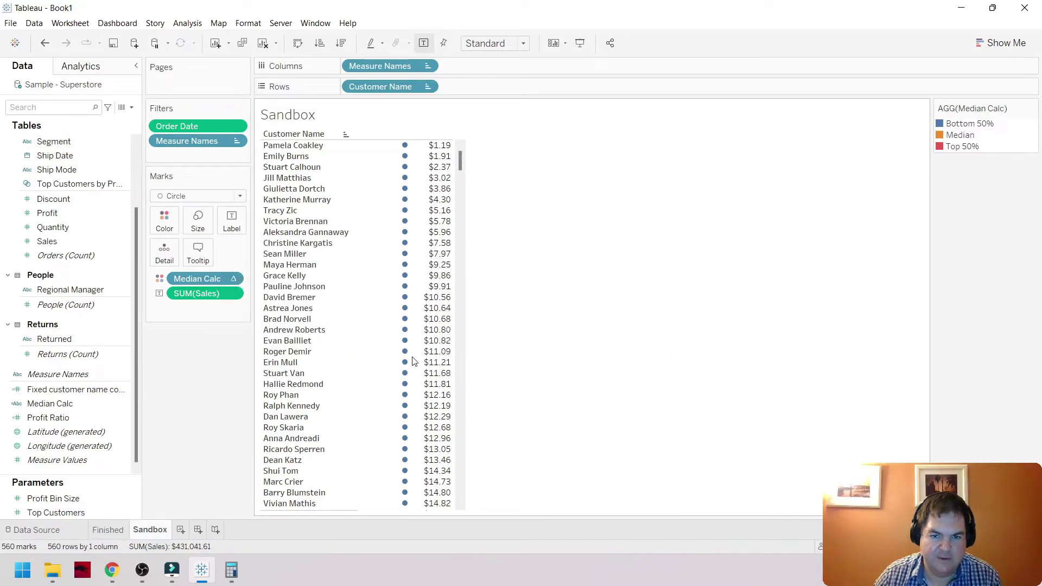
Right-align all label text and set horizontal label alignment to Automatic.
left_click(232, 221)
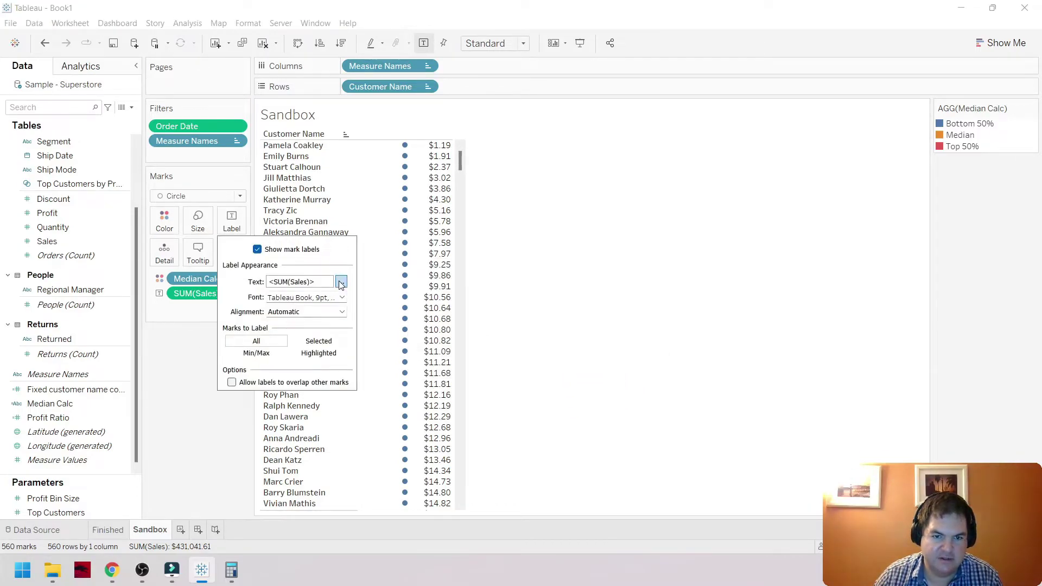
left_click(298, 358)
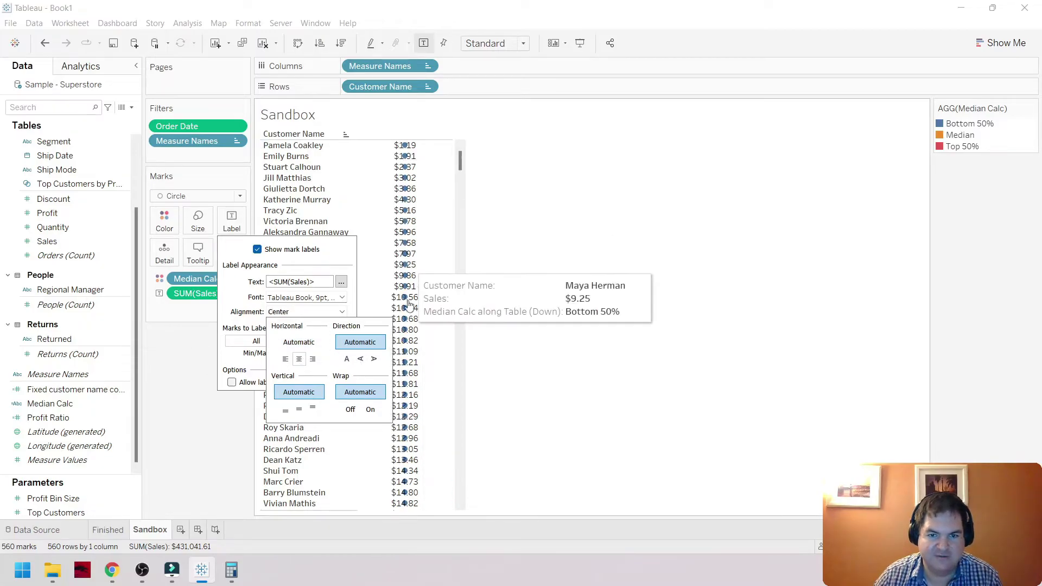
left_click(298, 342)
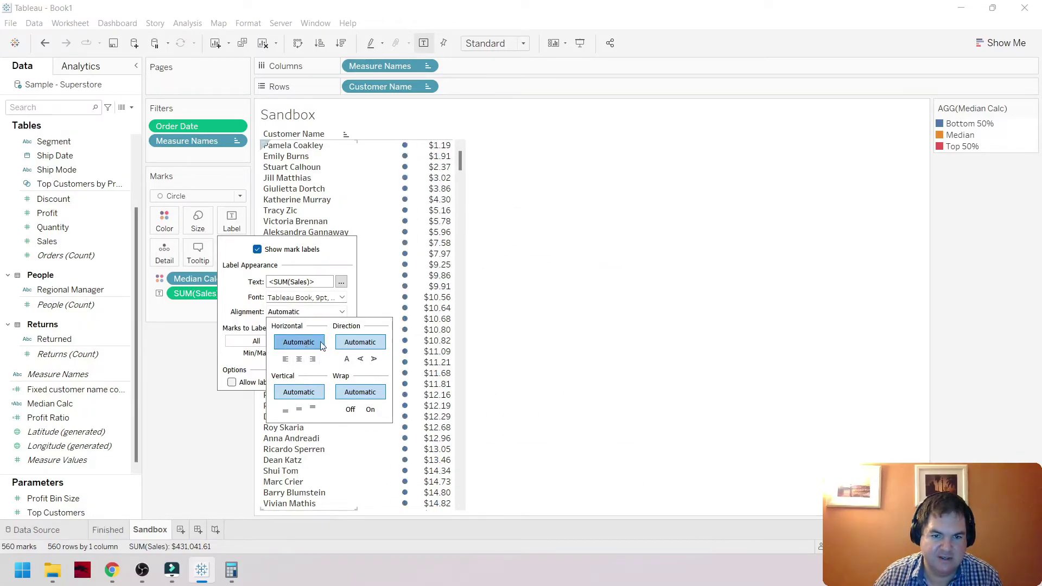
left_click(341, 282)
key("ctrl+a")
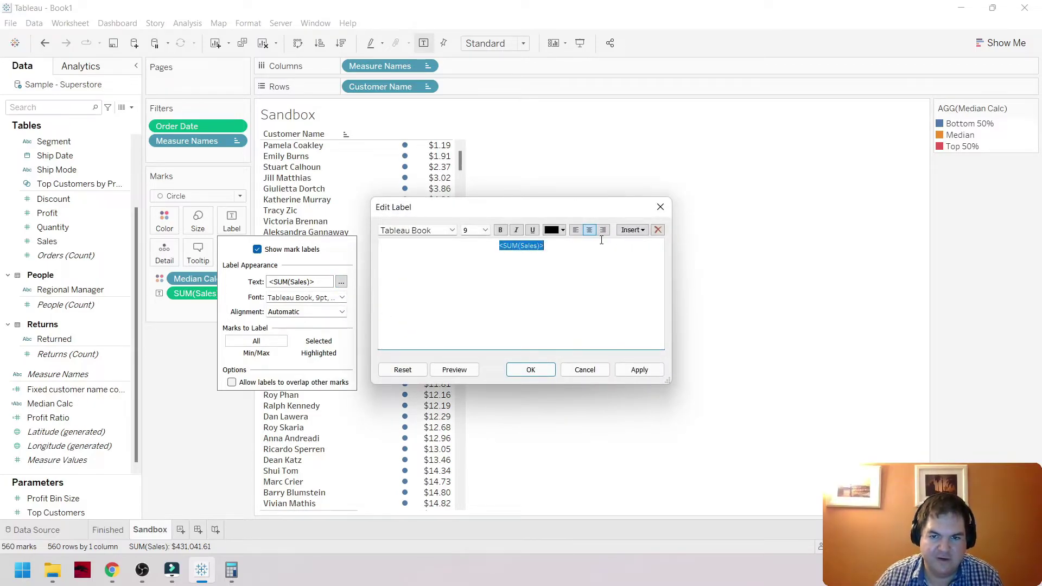
left_click(603, 230)
left_click(652, 374)
left_click(531, 370)
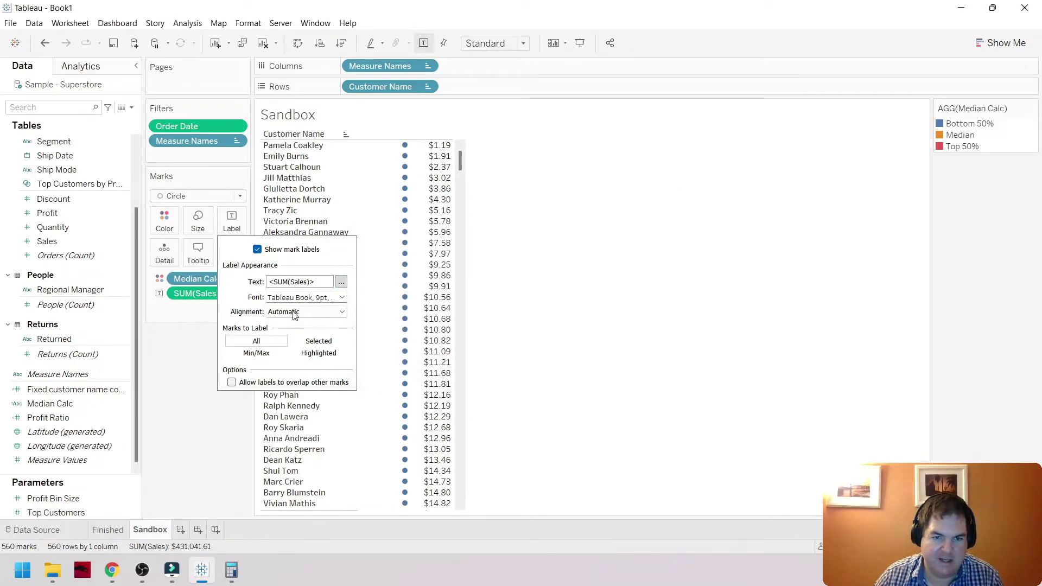
left_click(295, 313)
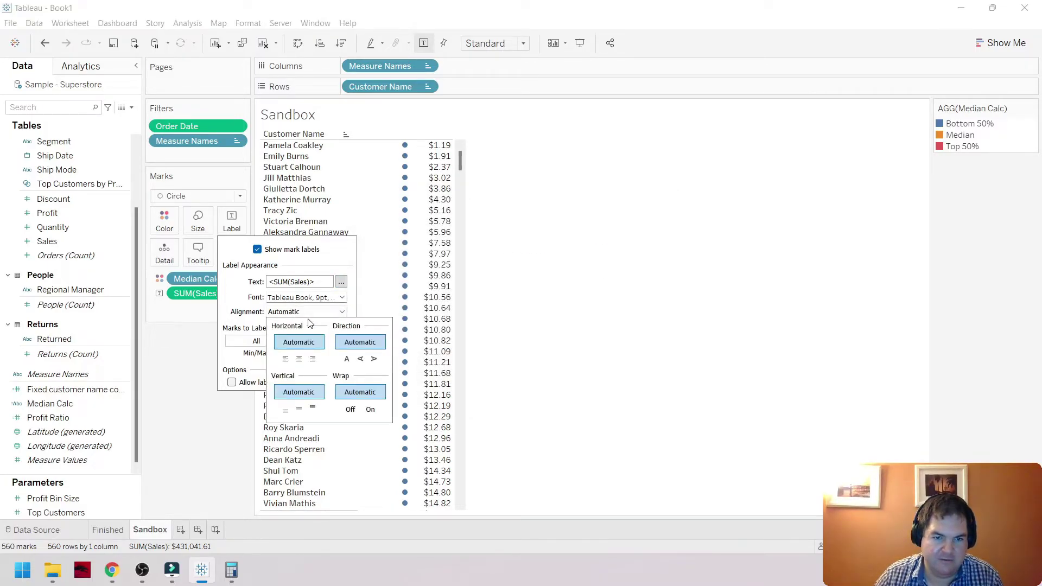
left_click(312, 358)
left_click_drag(459, 163, 463, 204)
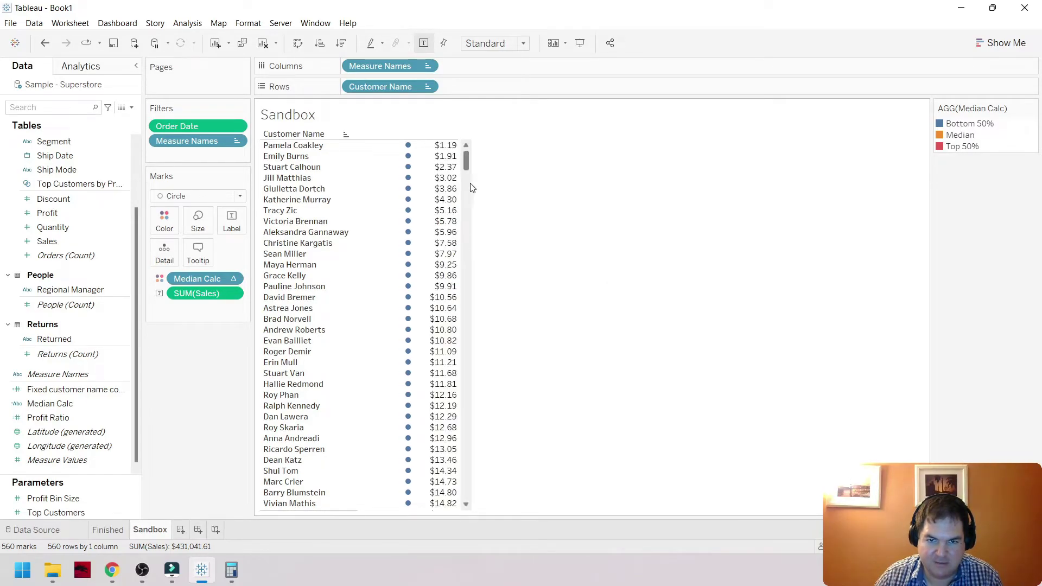
left_click_drag(465, 158, 481, 324)
mouse_move(411, 312)
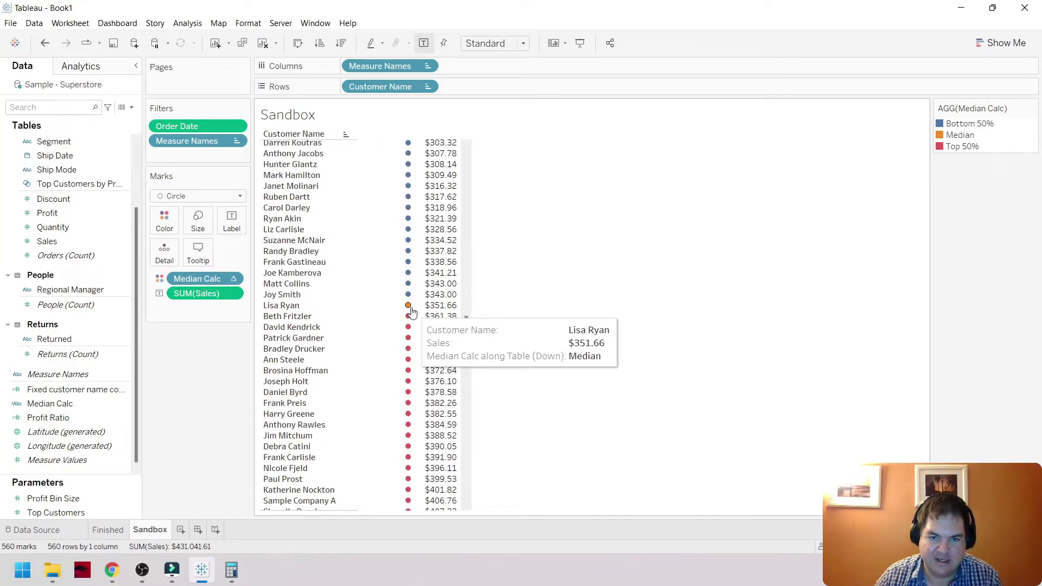
double_click(940, 135)
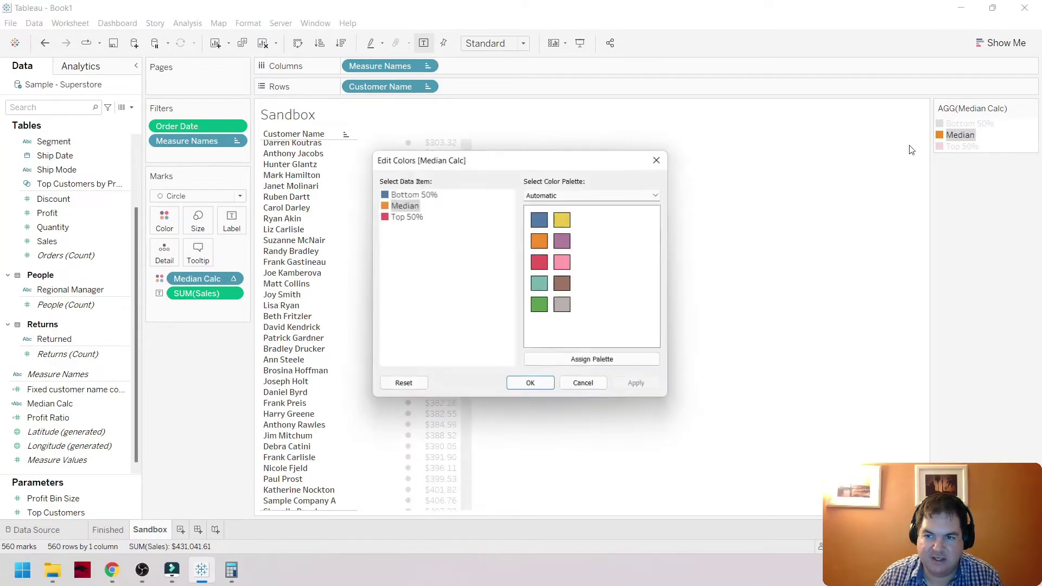
left_click(583, 383)
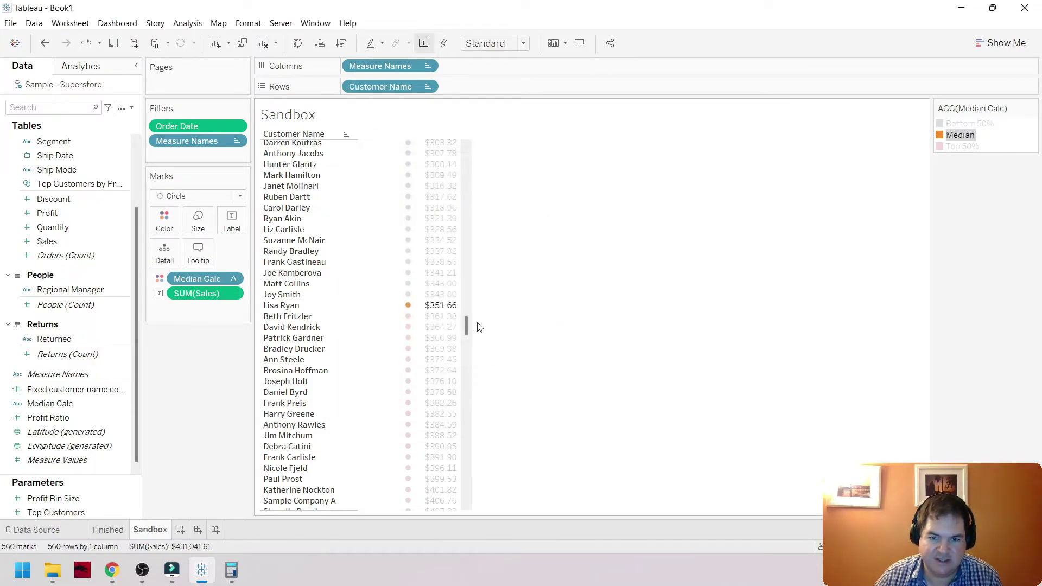
left_click(479, 327)
left_click_drag(466, 327, 466, 149)
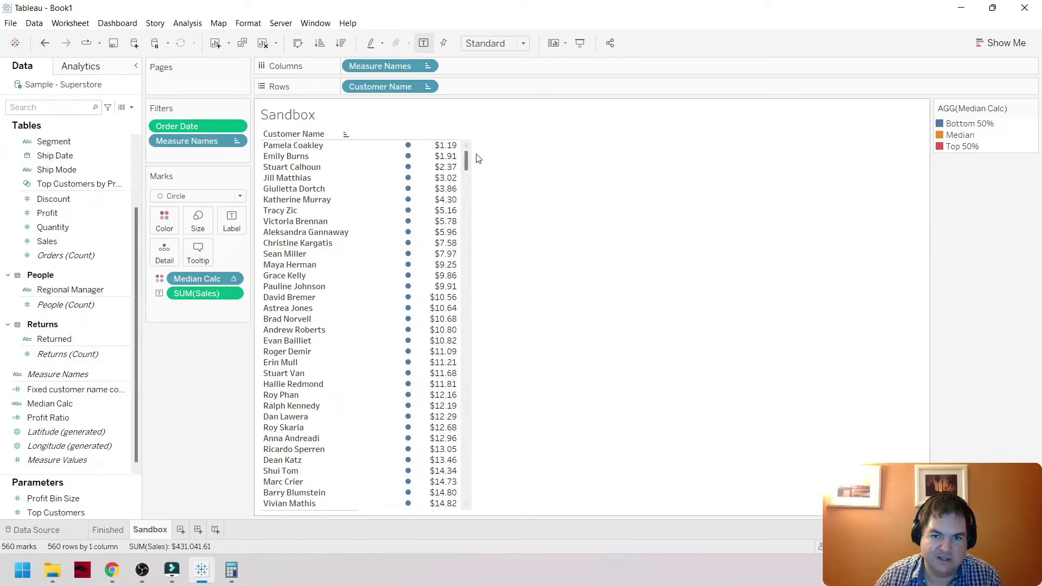
mouse_move(466, 158)
left_mouse_down()
mouse_move(466, 255)
mouse_move(491, 361)
mouse_move(485, 482)
mouse_move(468, 150)
mouse_move(482, 514)
mouse_move(473, 146)
mouse_move(467, 235)
mouse_move(464, 151)
left_mouse_up()
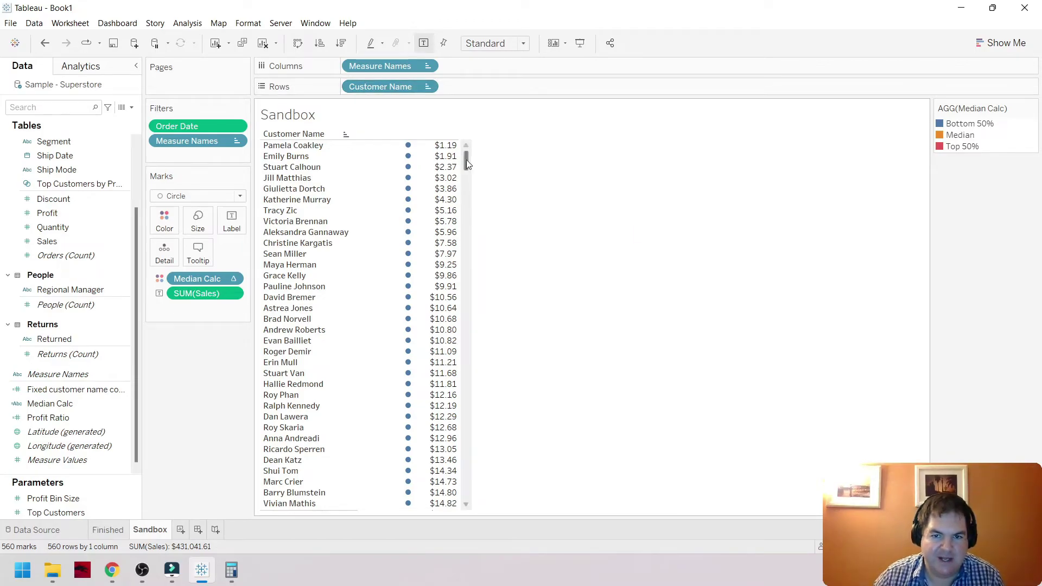
mouse_move(467, 160)
left_mouse_down()
mouse_move(470, 214)
mouse_move(466, 157)
left_mouse_up()
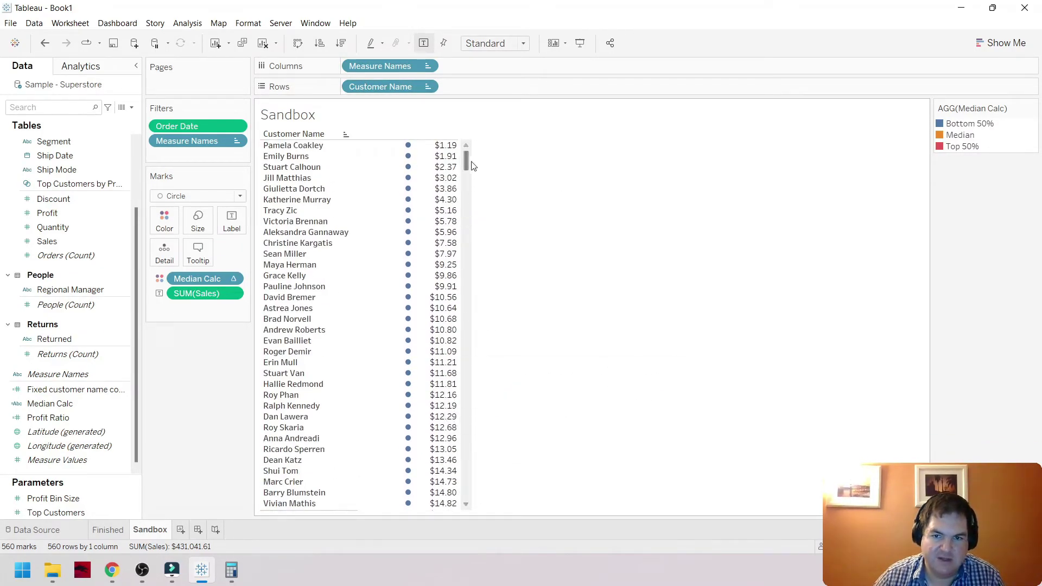
left_click_drag(466, 158, 482, 144)
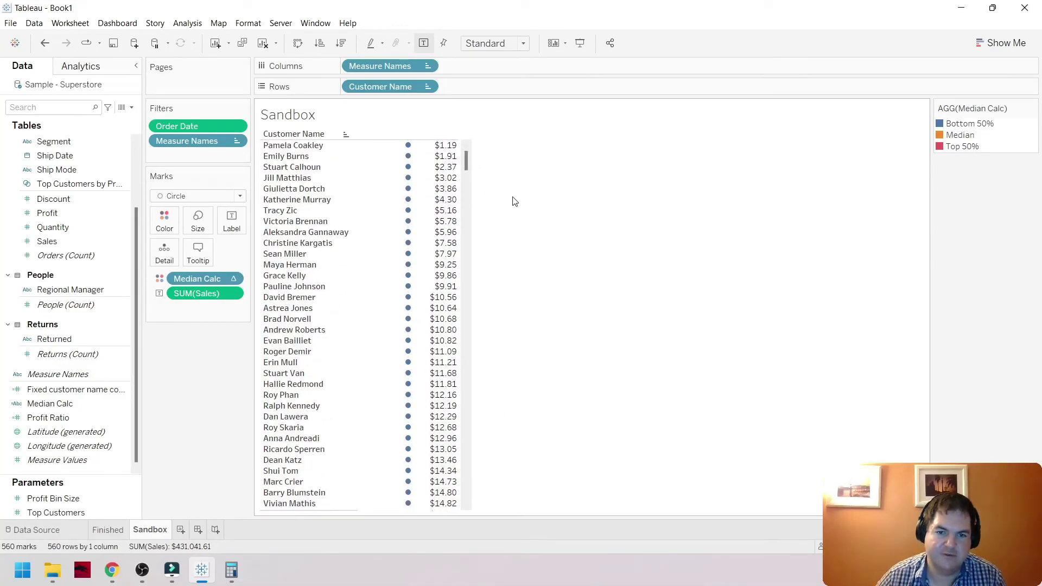